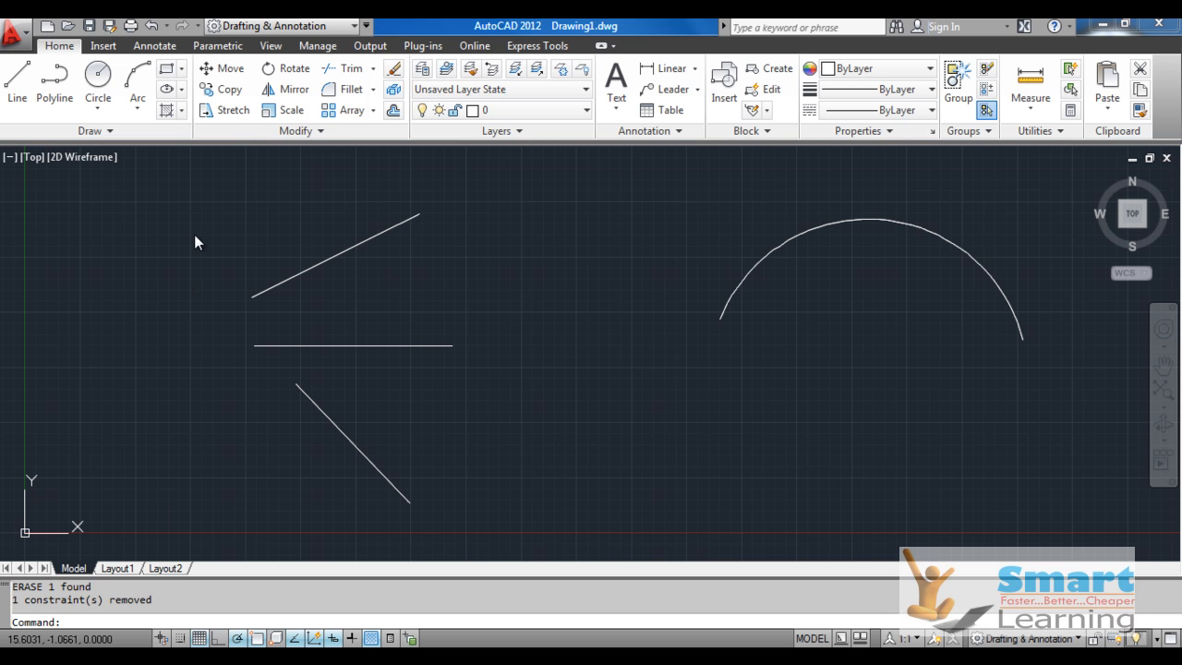
Step: Apply a Symmetric constraint to the upper and lower slanted lines, using the horizontal middle line as the symmetry line
left_click(103, 46)
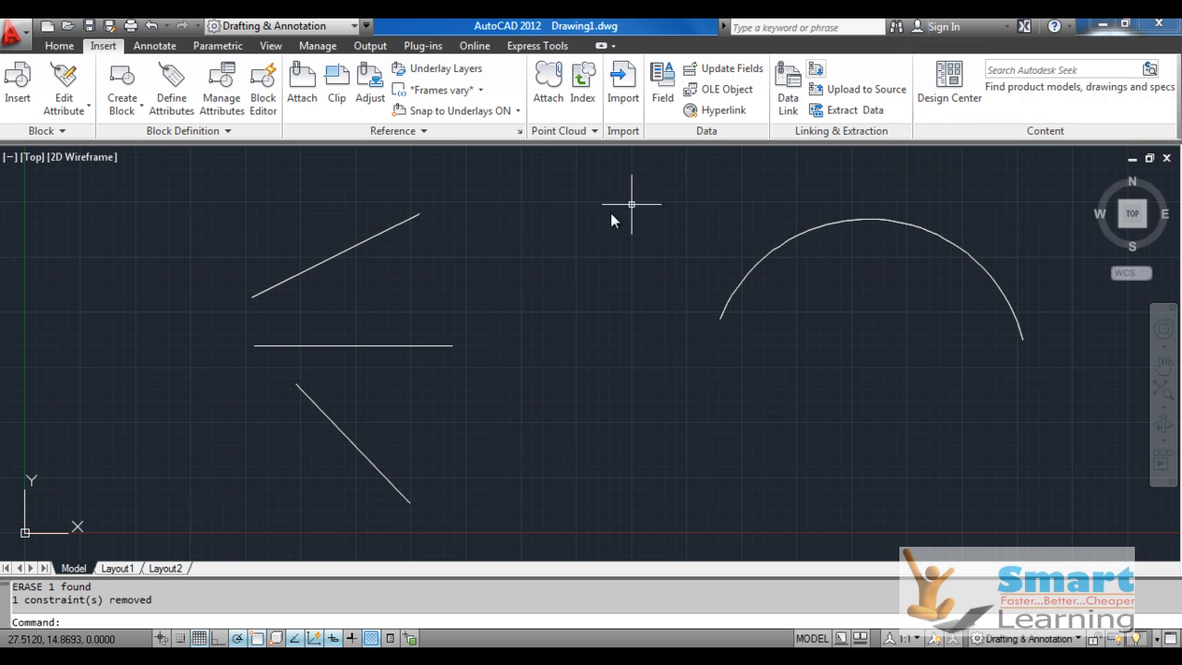
left_click(216, 46)
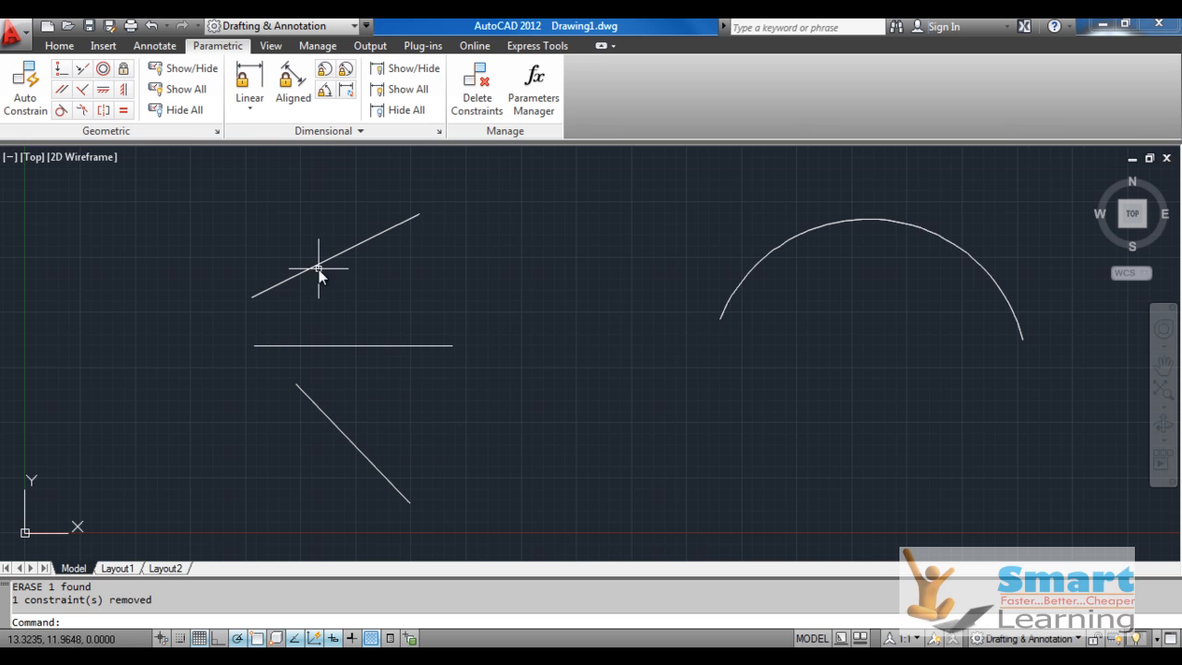
mouse_move(322, 413)
mouse_move(296, 388)
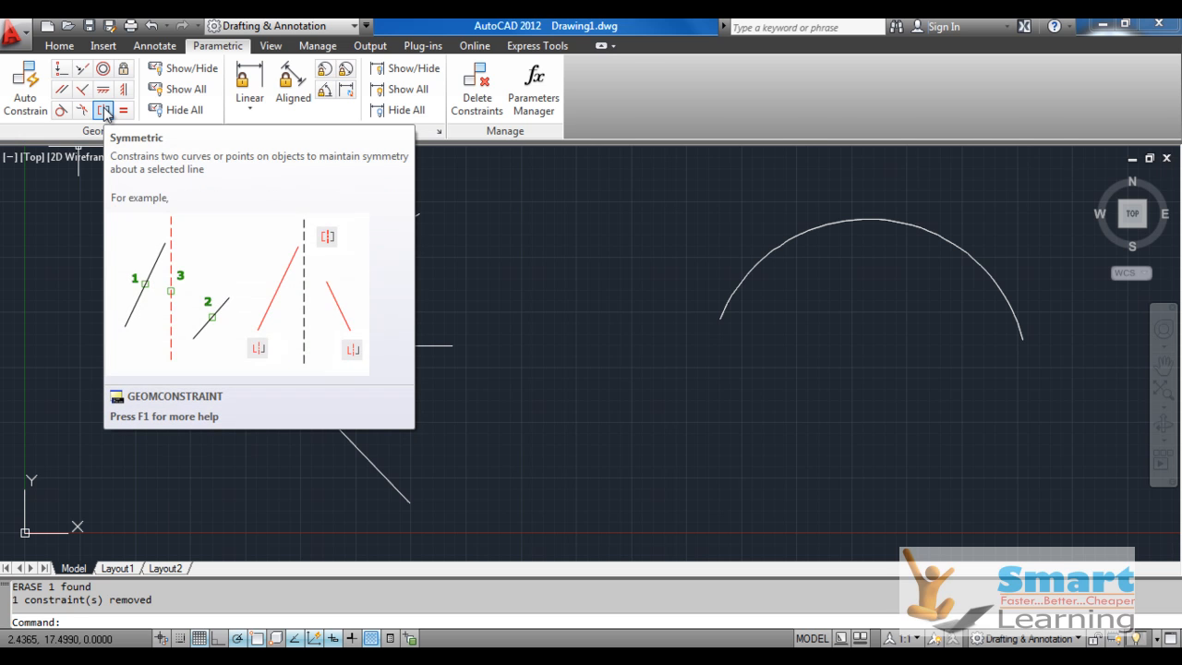
left_click(105, 111)
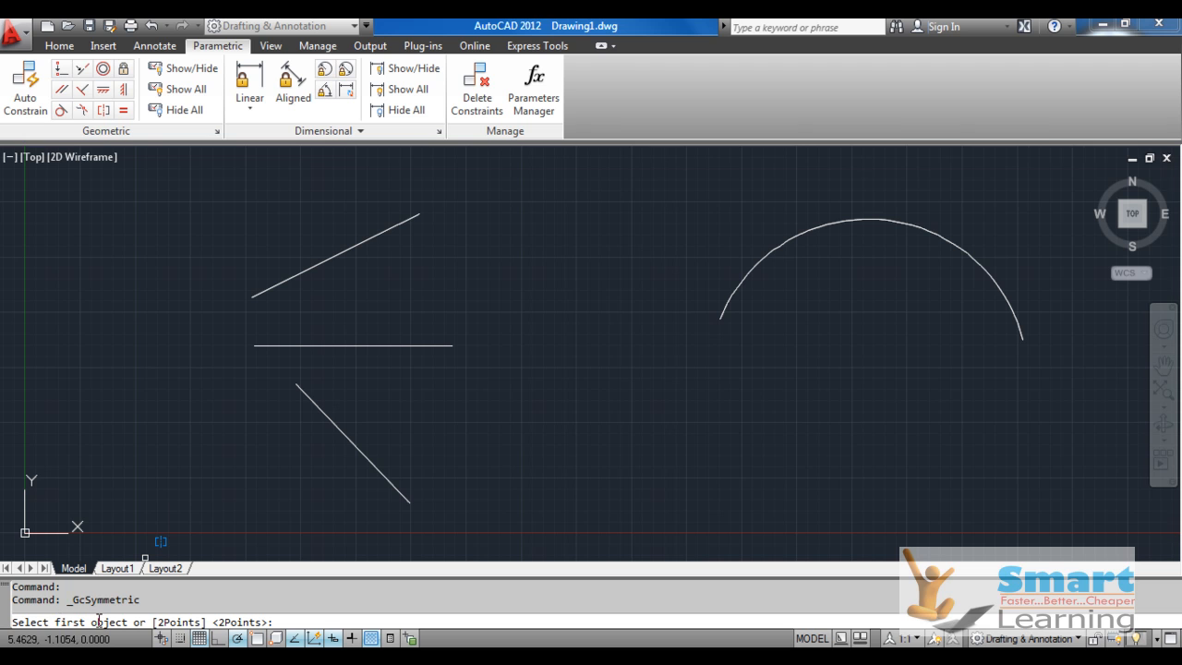
left_click(271, 287)
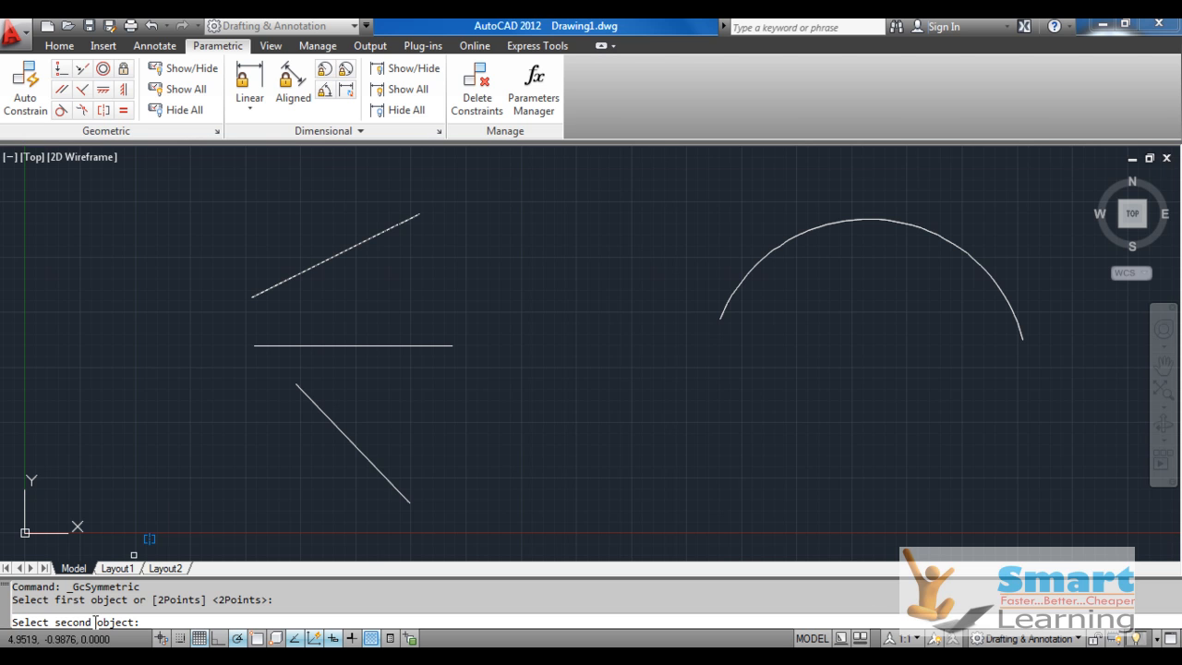
left_click(299, 389)
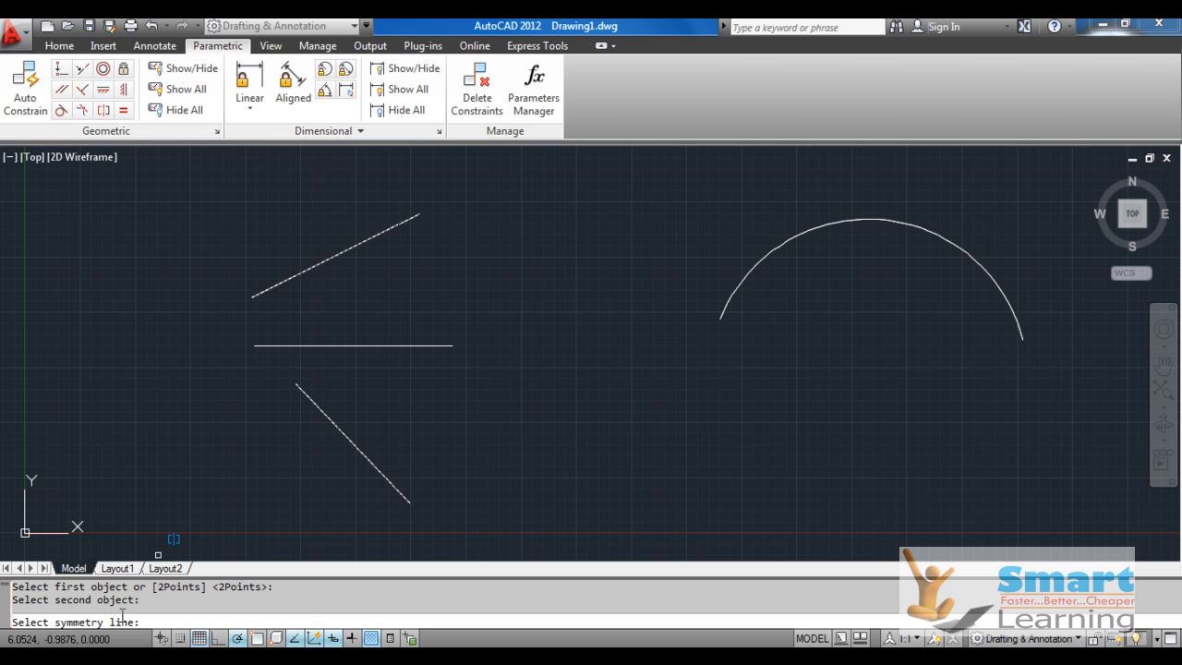
left_click(276, 346)
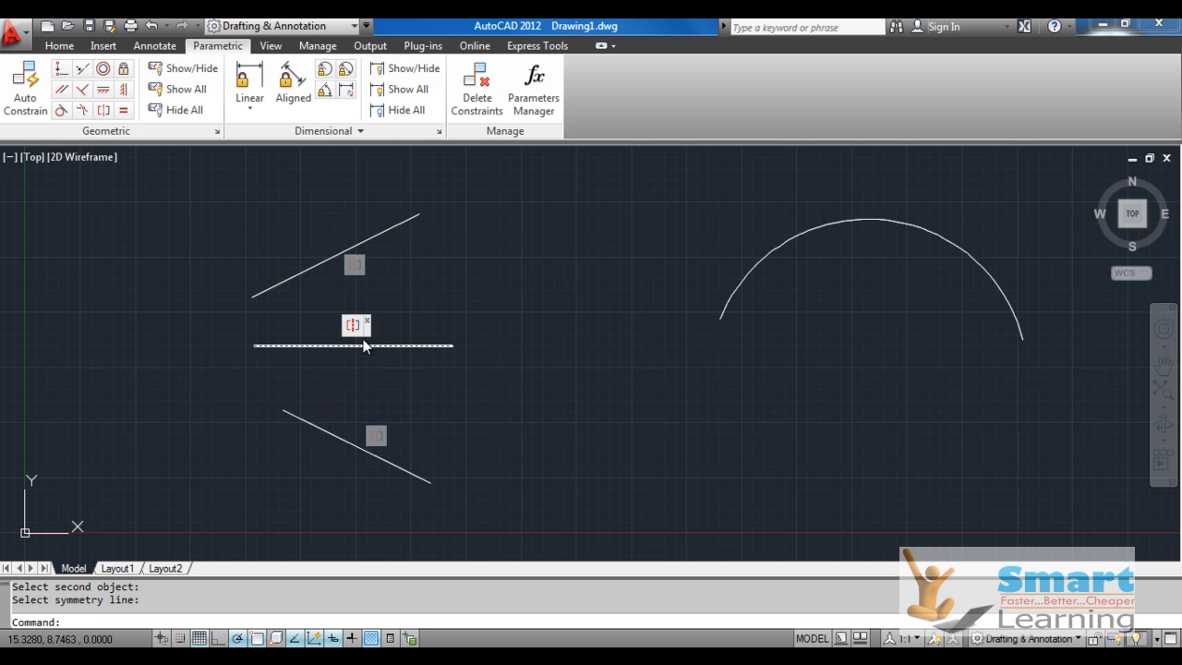
Step: Stretch the upper line's right endpoint outward and down to a shallower slope
left_click(405, 347)
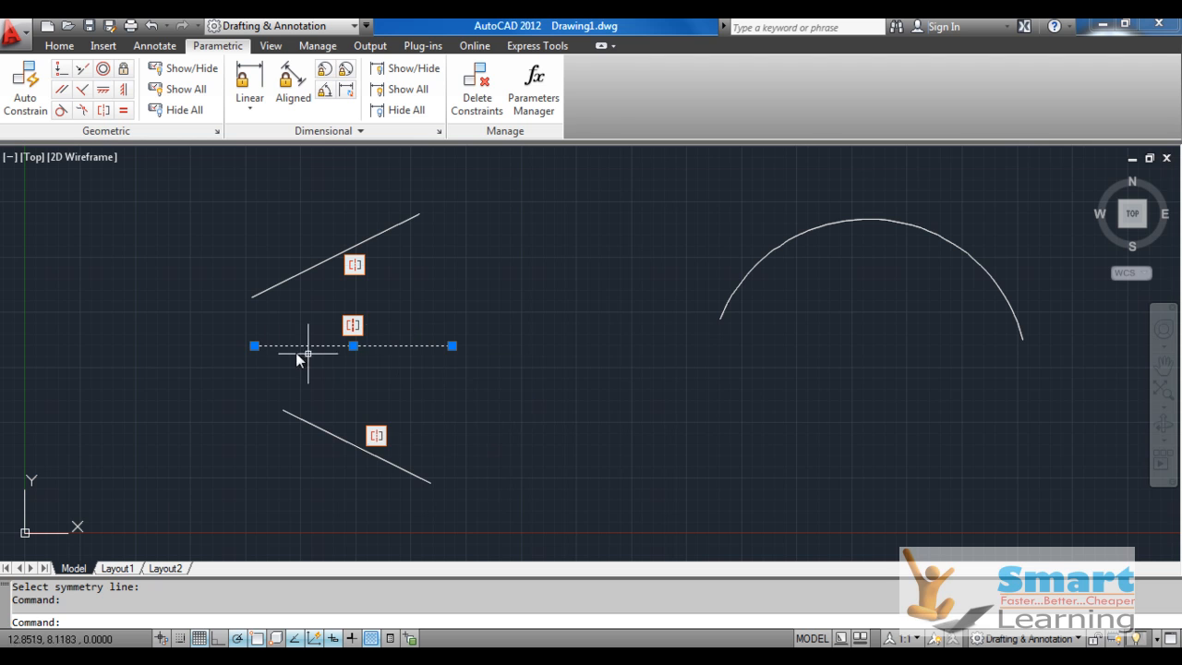
key("Escape")
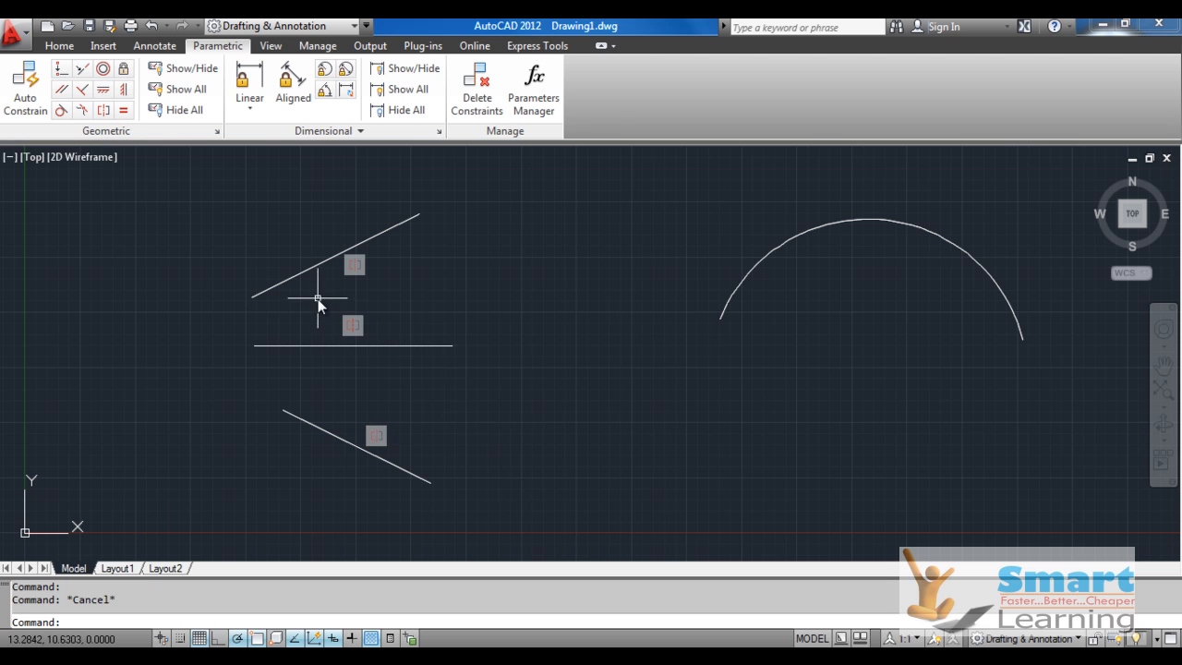
left_click(304, 271)
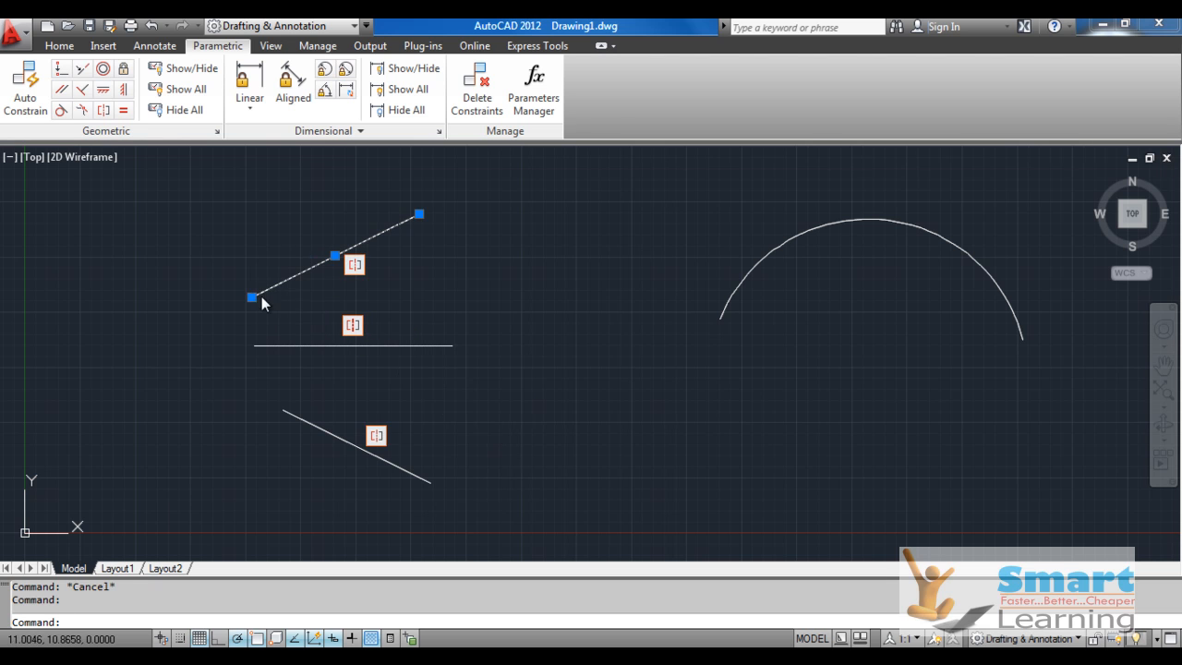
left_click(417, 214)
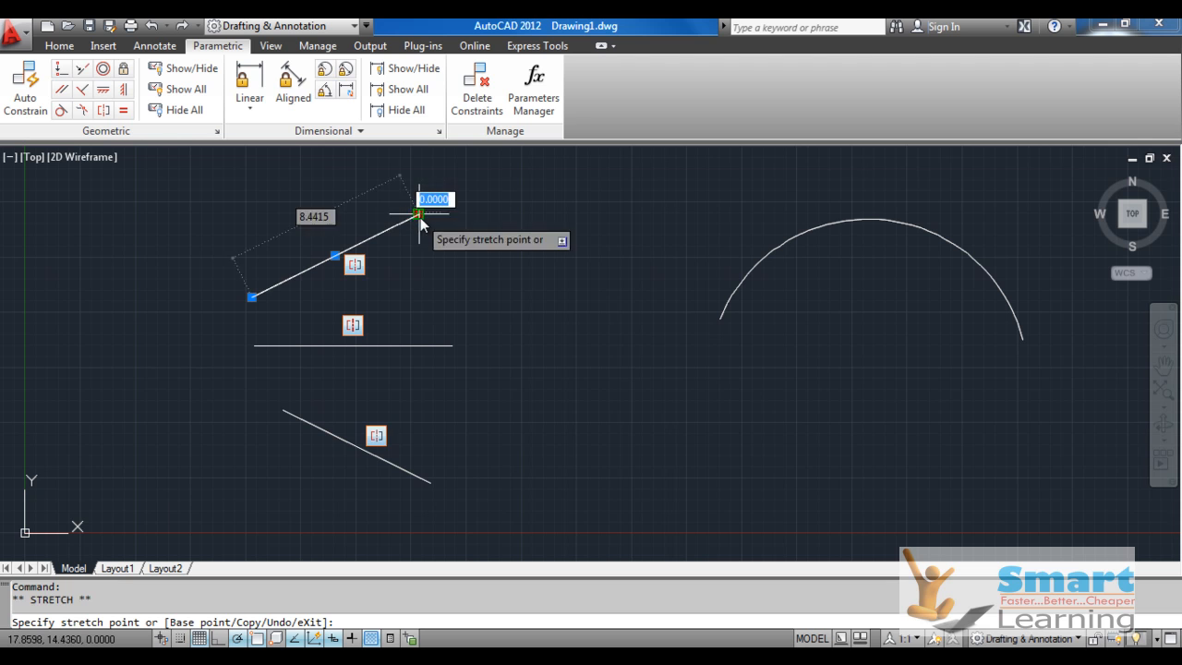
left_click(475, 250)
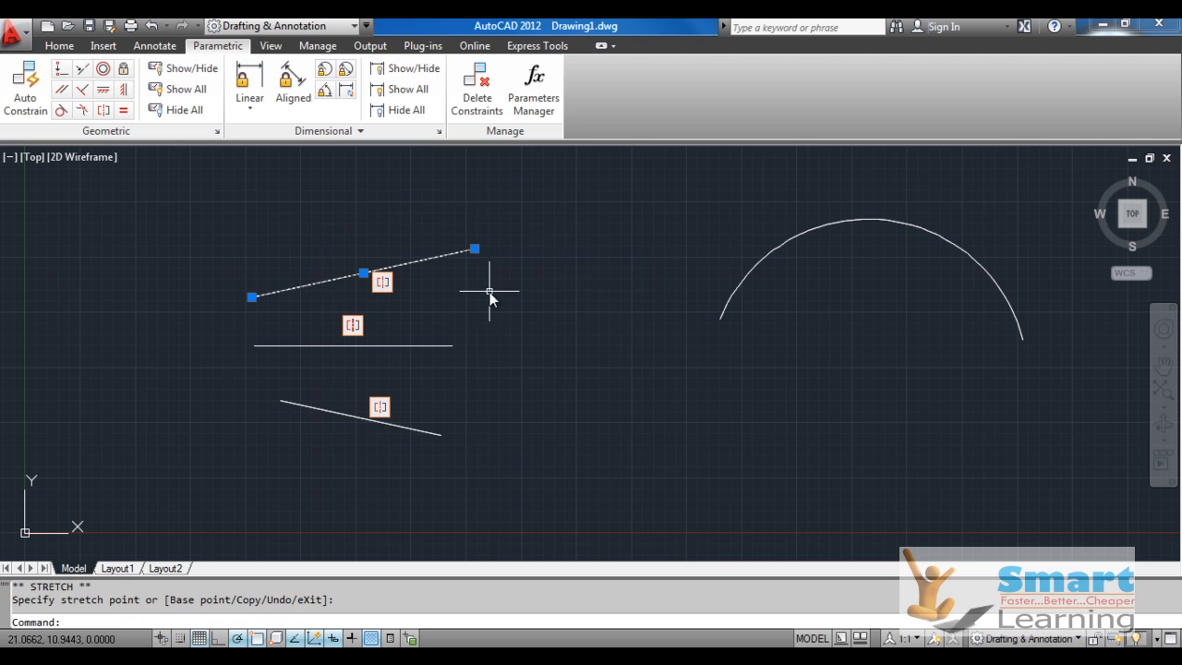
Step: Lengthen the lower line by stretching its right endpoint down and outward and its left endpoint farther left
left_click(430, 434)
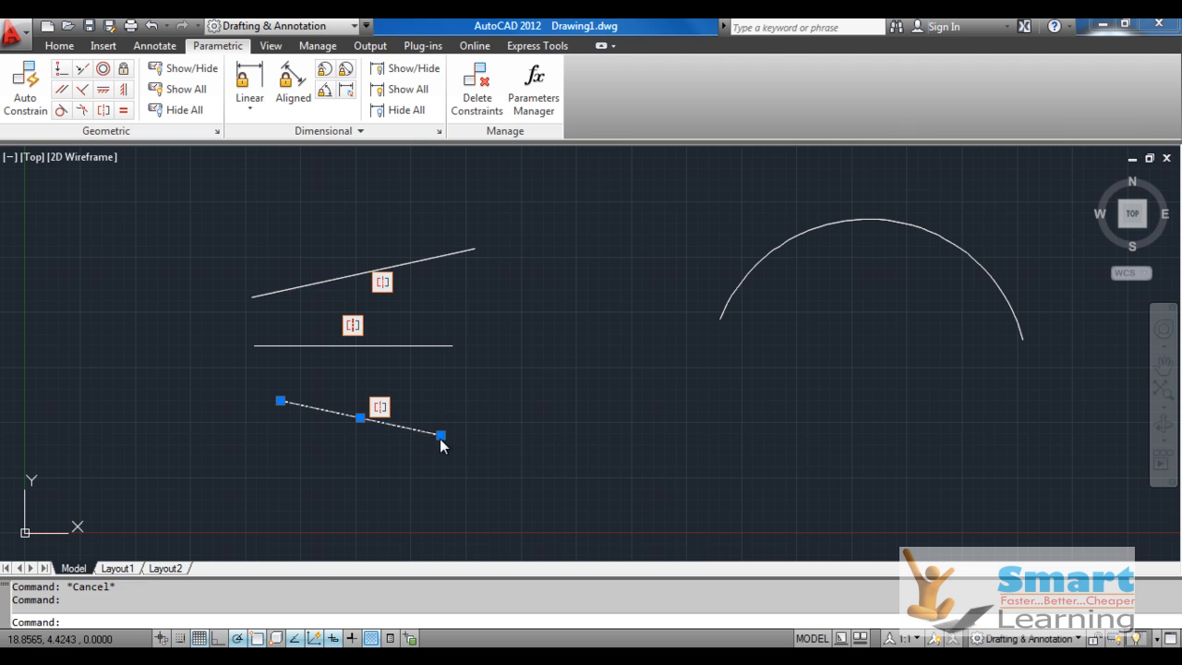
left_click(439, 432)
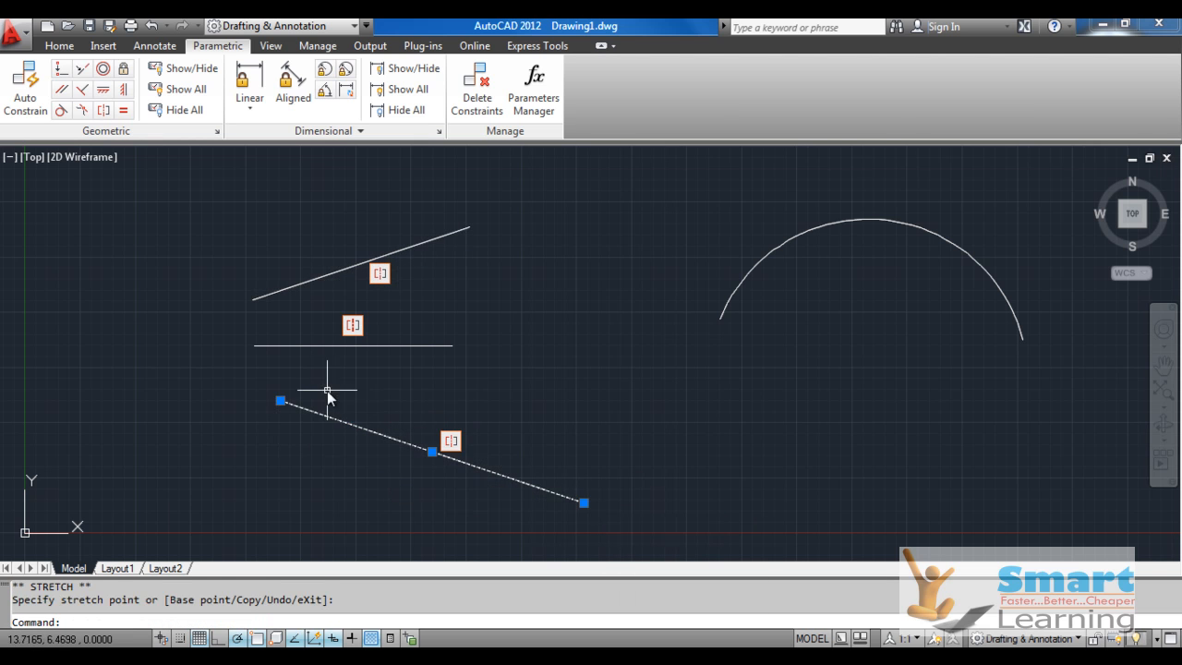
key("Escape")
left_click(282, 401)
left_click(282, 401)
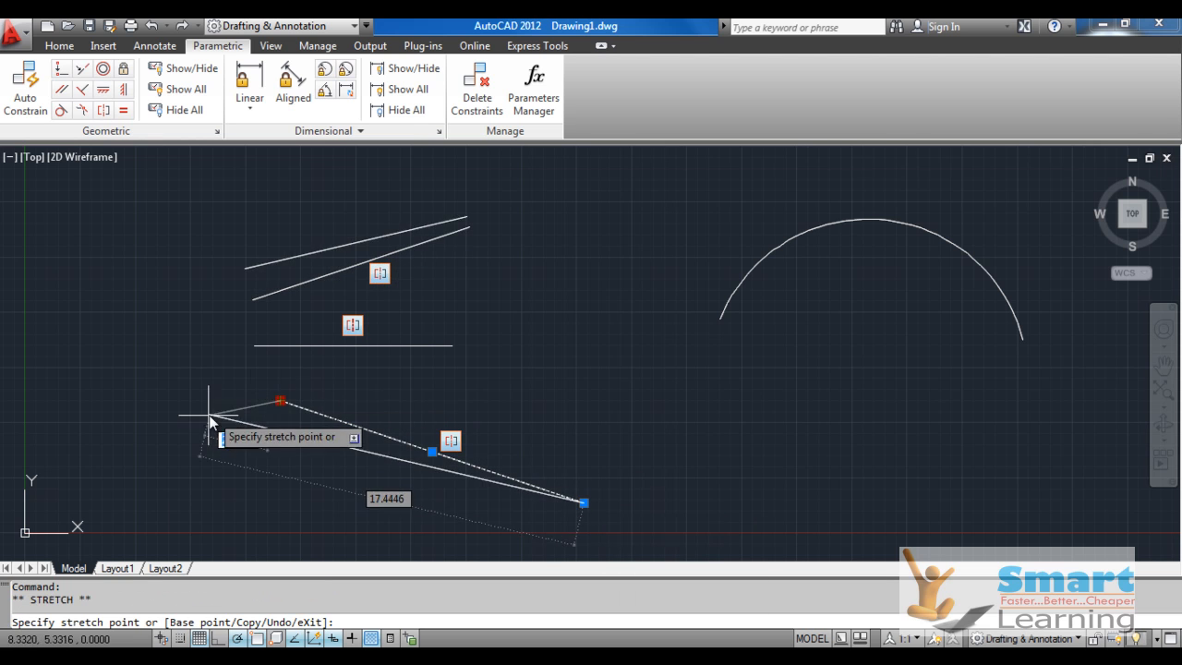
left_click(192, 424)
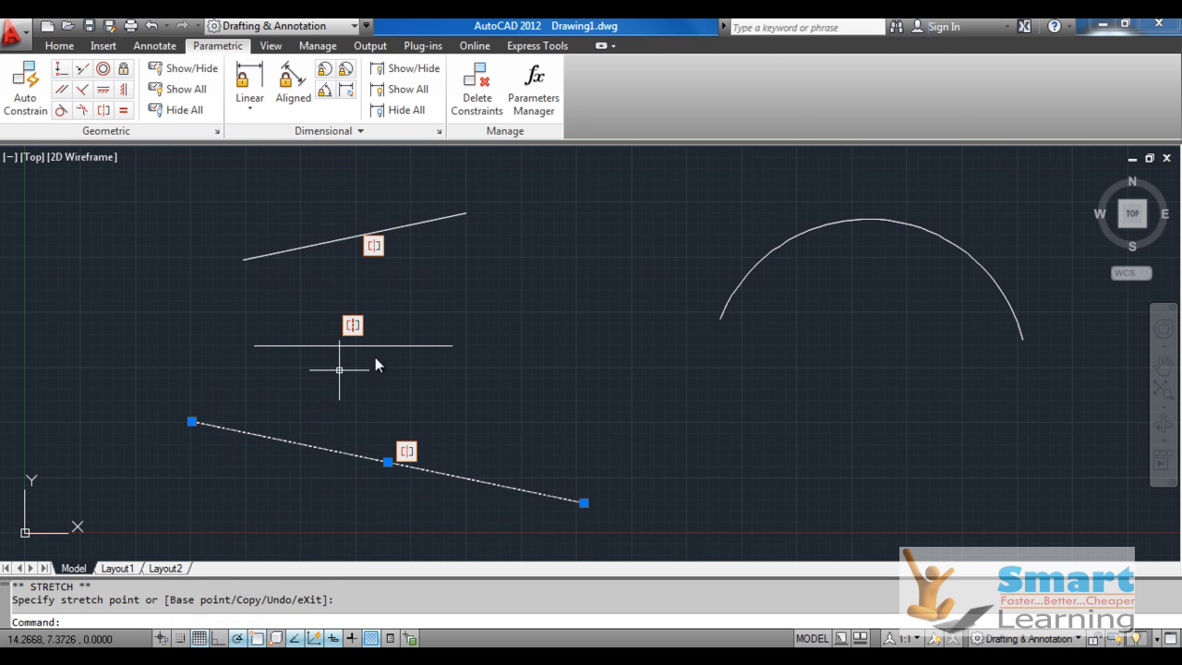
key("Escape")
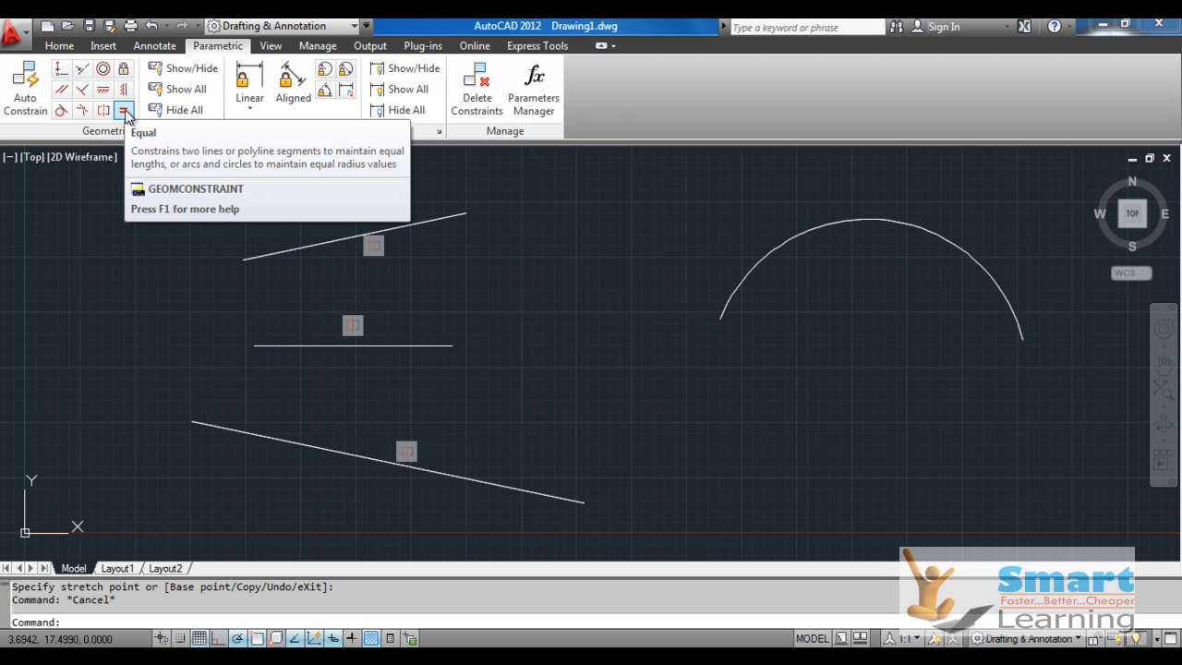
Step: Apply an Equal constraint so the lower line takes the length of the upper line
left_click(122, 110)
left_click(282, 252)
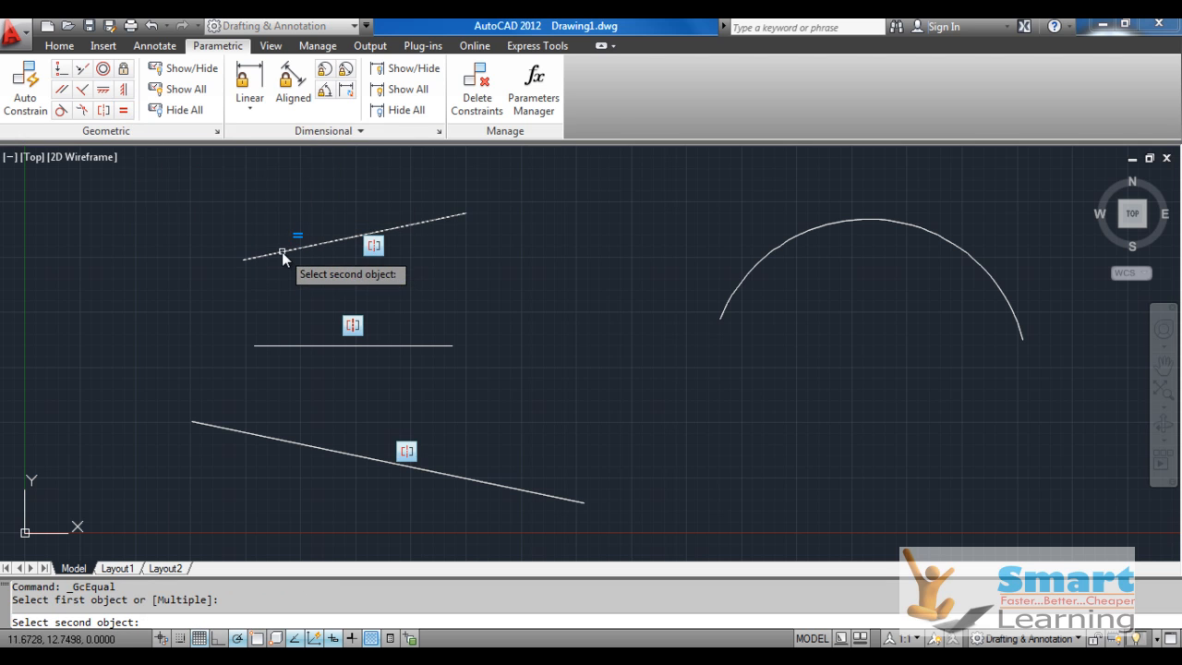
left_click(255, 435)
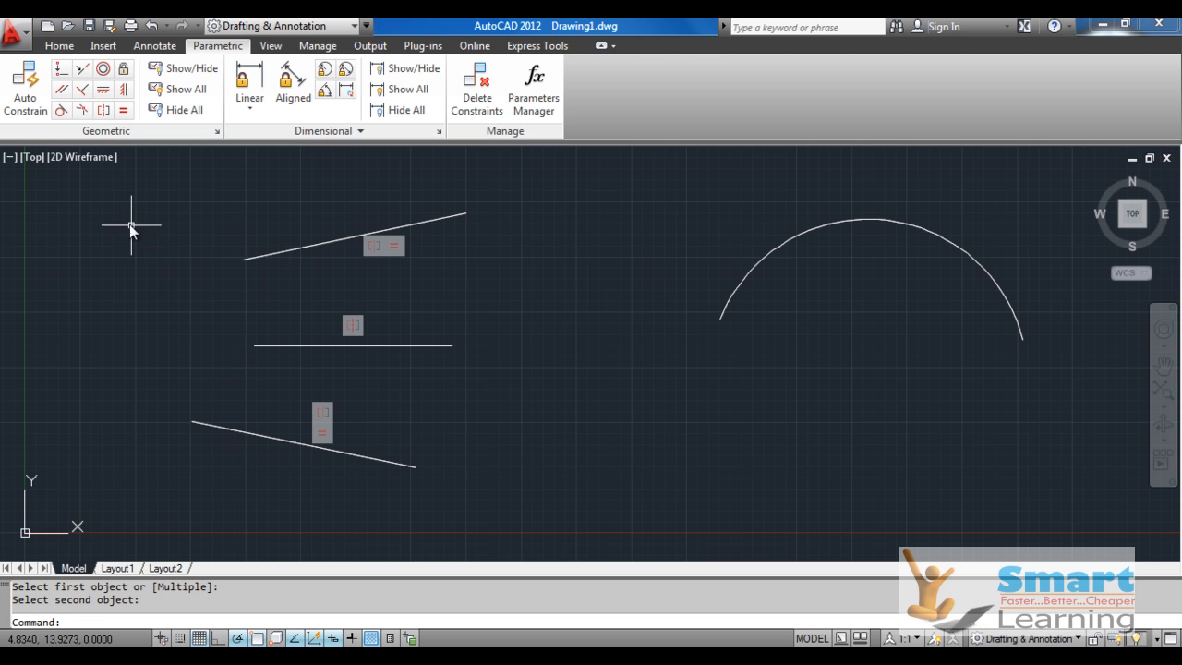
Step: Try a Collinear constraint between the upper and lower lines, and undo it
left_click(83, 70)
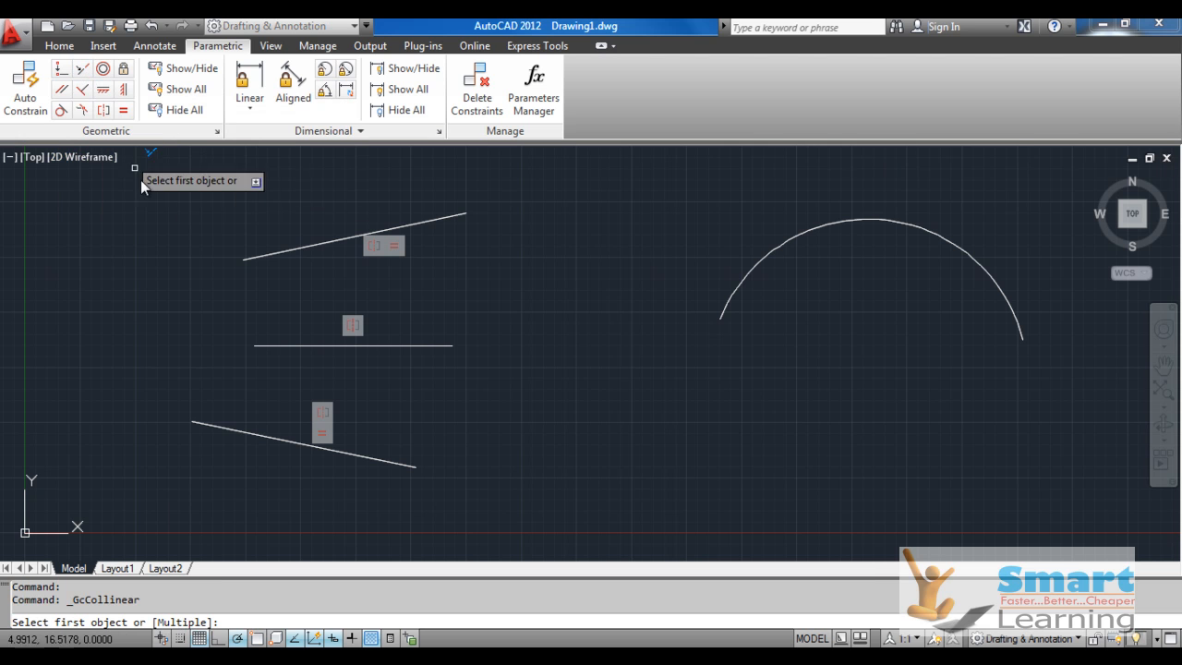
left_click(250, 261)
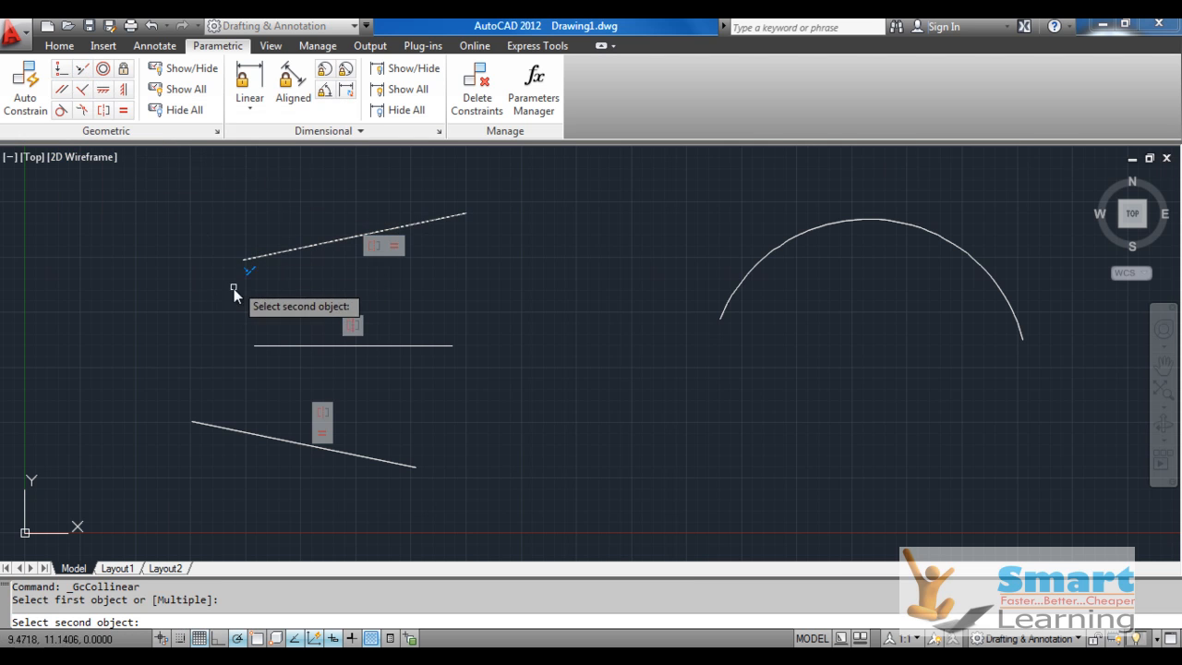
left_click(194, 423)
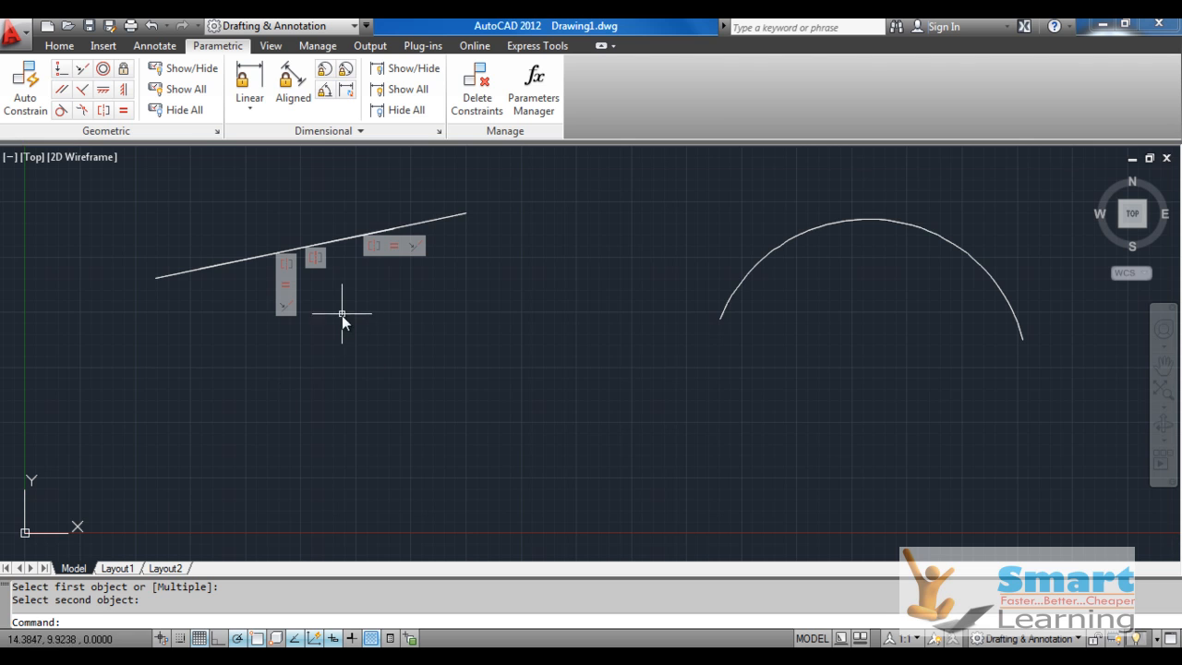
scroll(342, 317, "down", 2)
scroll(332, 281, "up", 1)
scroll(331, 282, "up", 1)
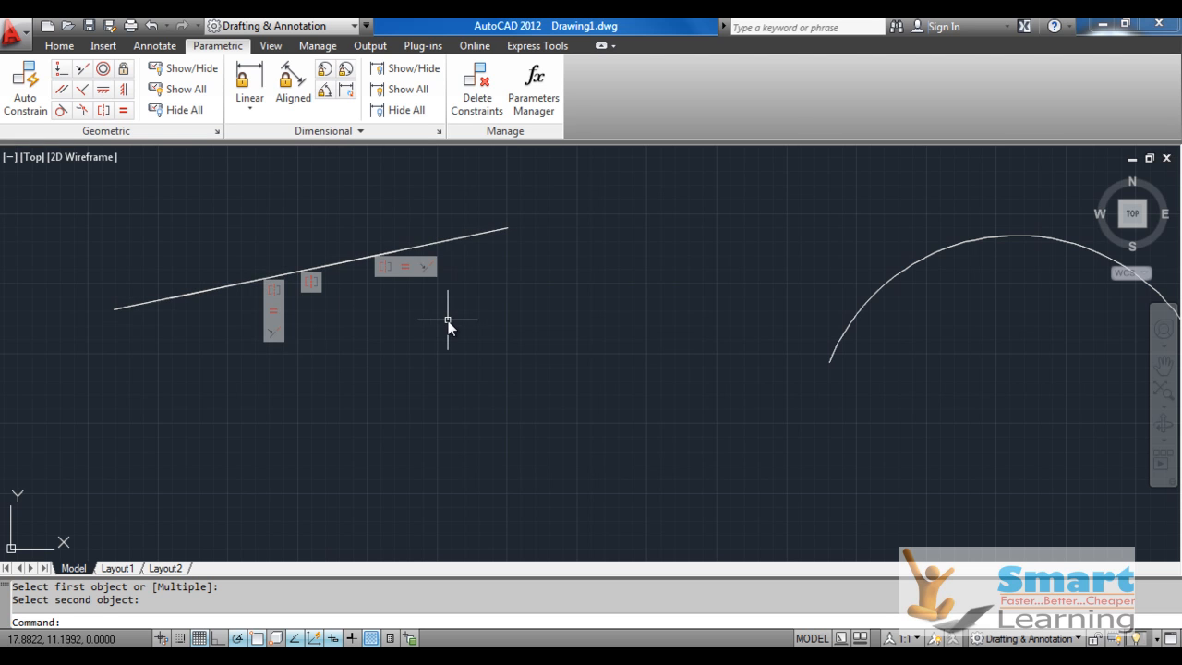
key("ctrl+z")
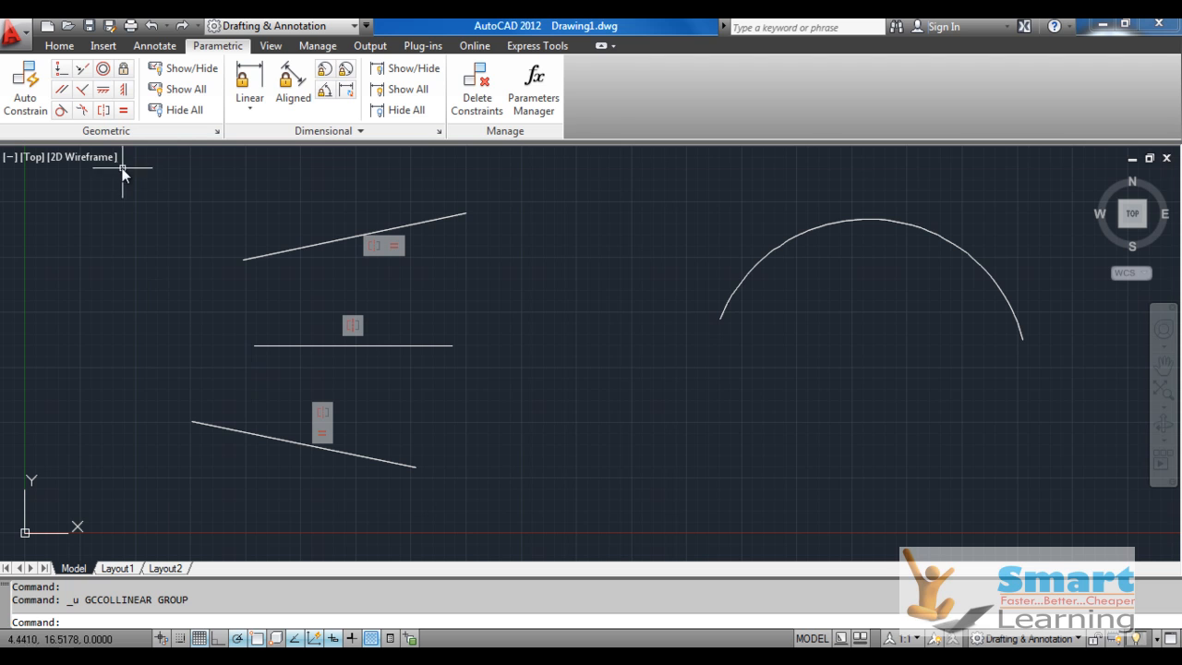
Step: Apply a Tangent constraint between the arc and the lower slanted line
left_click(61, 111)
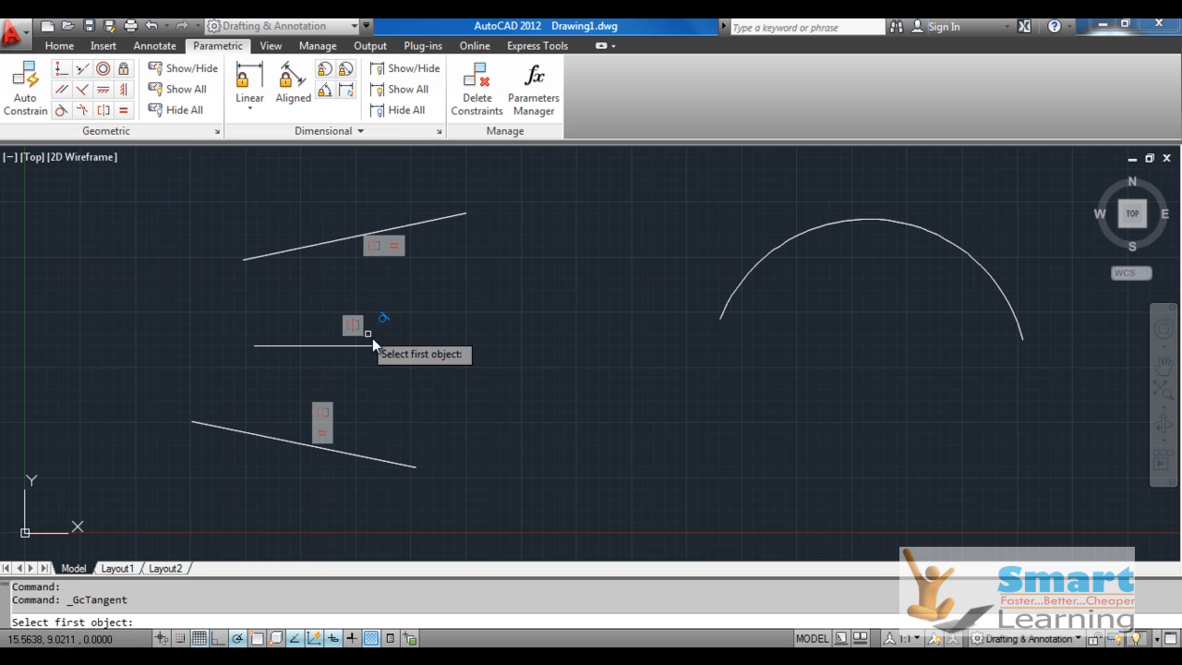
left_click(877, 220)
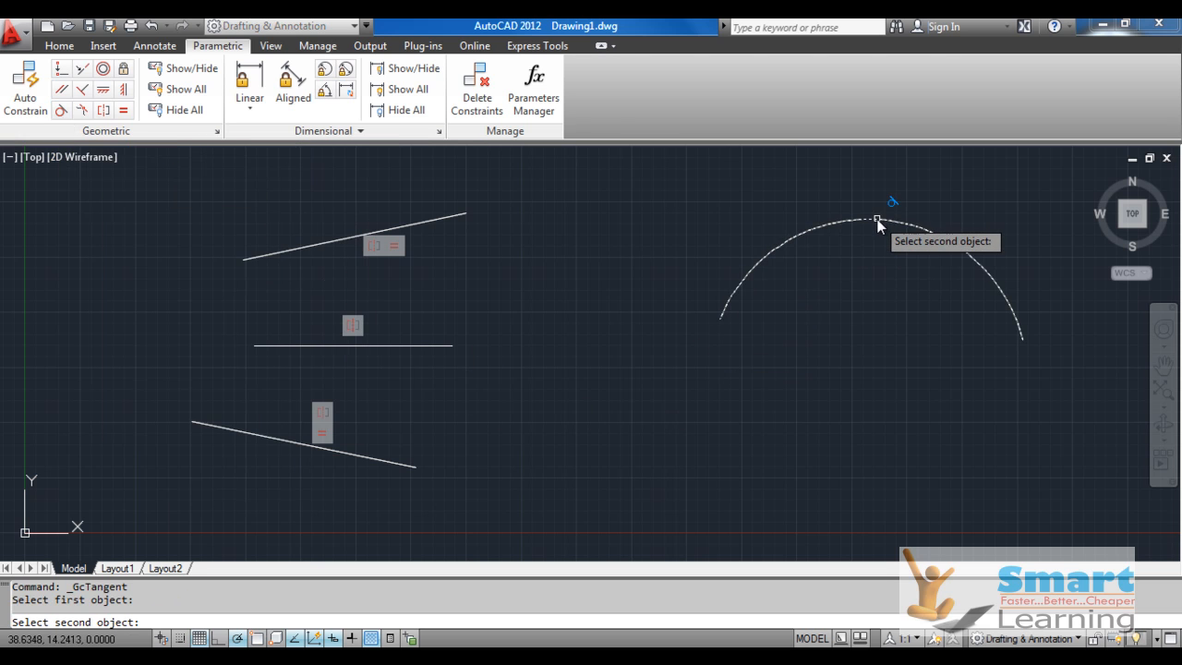
left_click(385, 459)
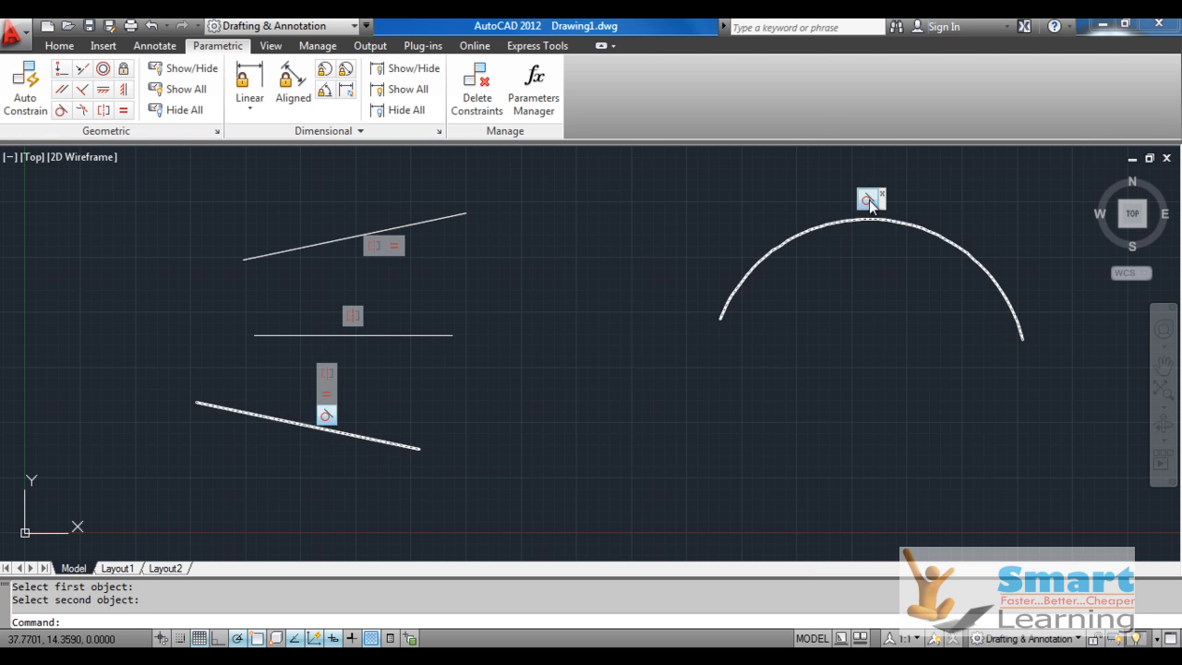
Step: Stretch both arc endpoints downward into a nearly full circle and move the arc by its center toward the three lines
left_click(841, 223)
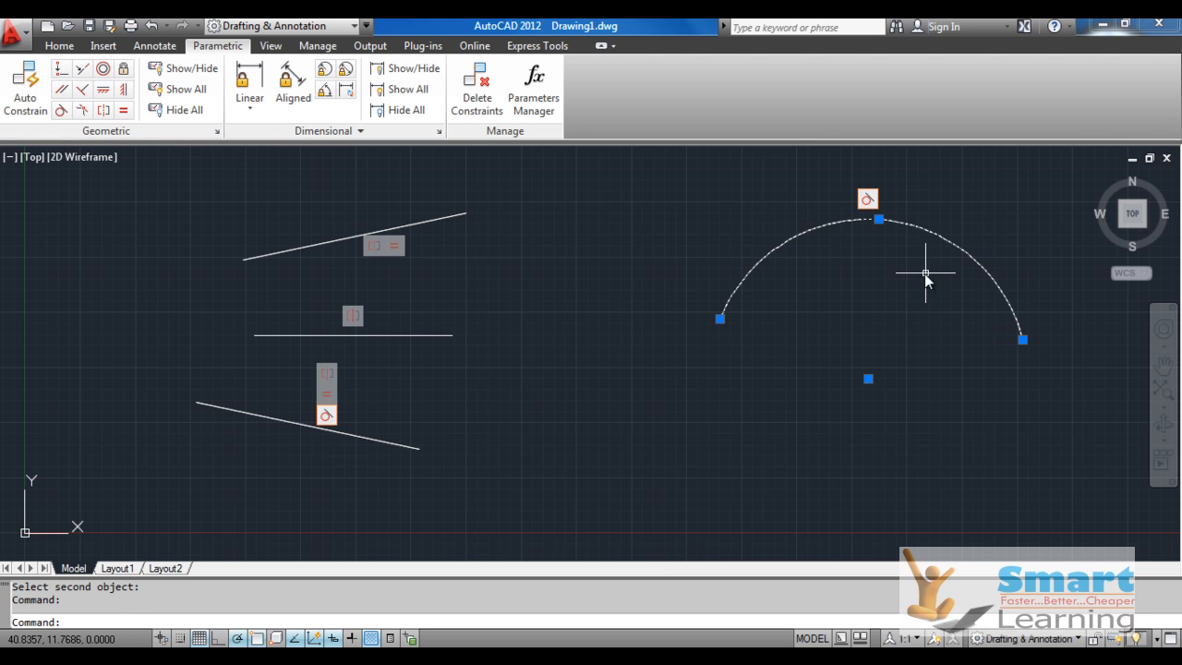
left_click(719, 318)
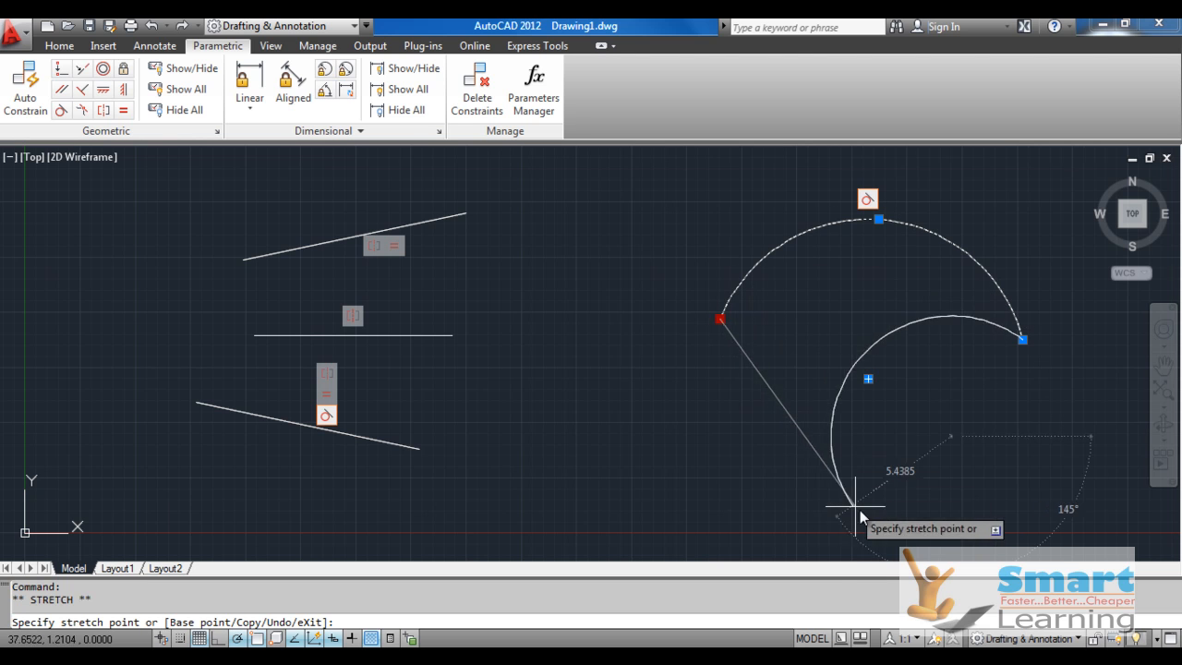
left_click(813, 553)
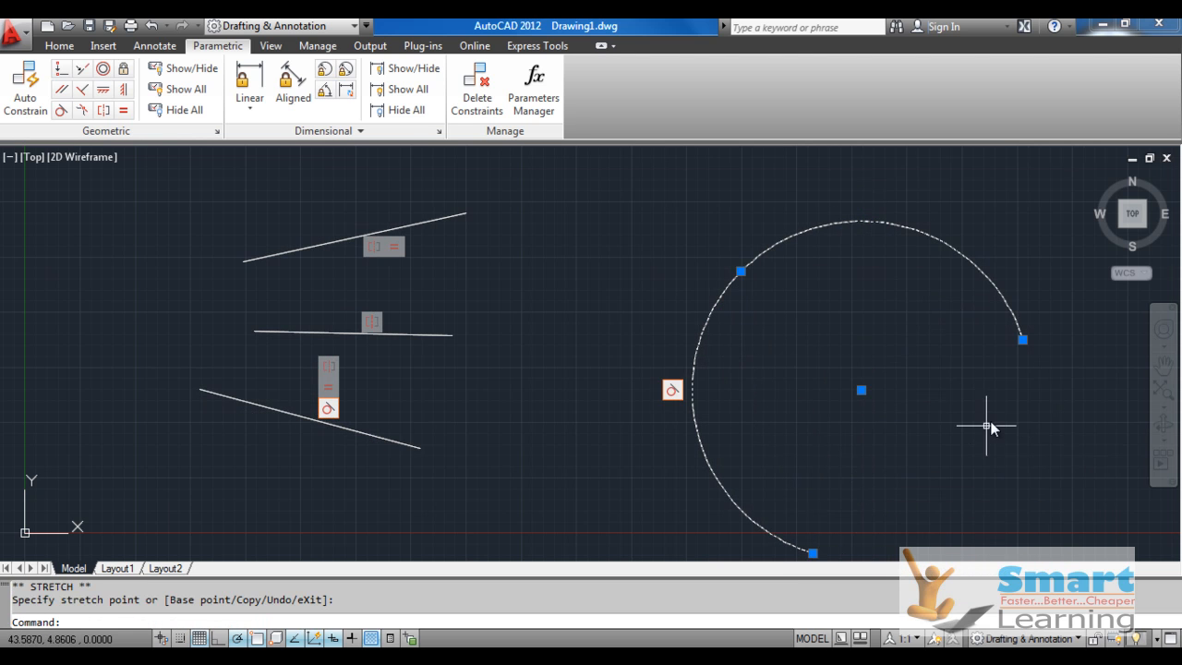
left_click(1022, 339)
left_click(980, 513)
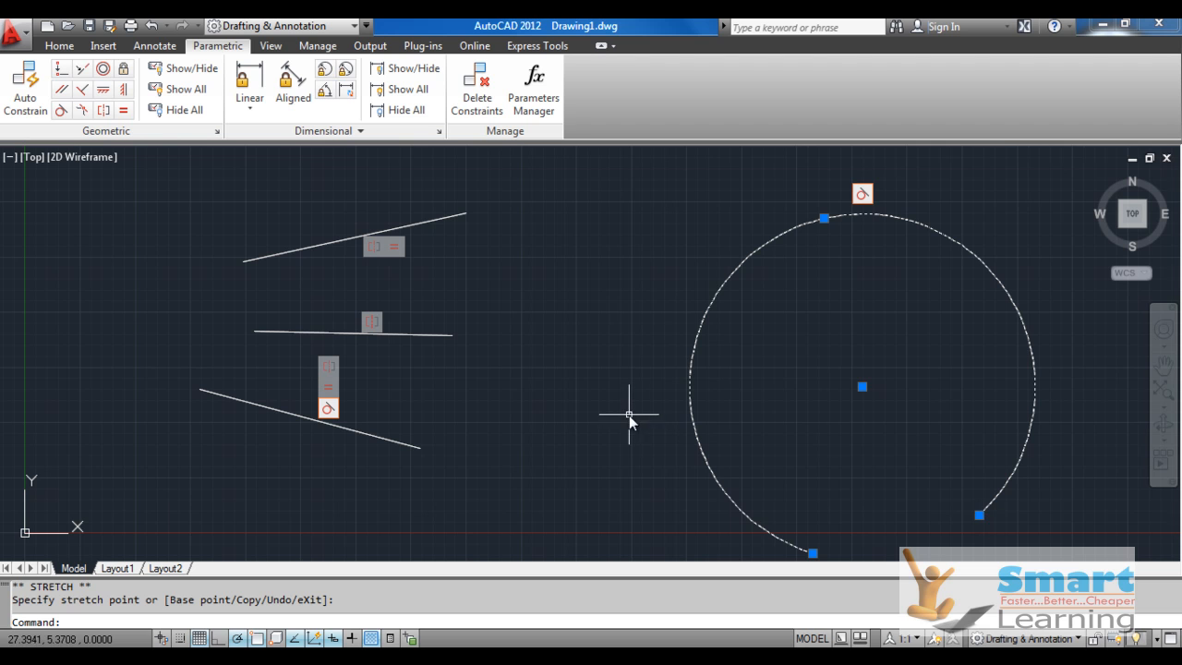
left_click(861, 386)
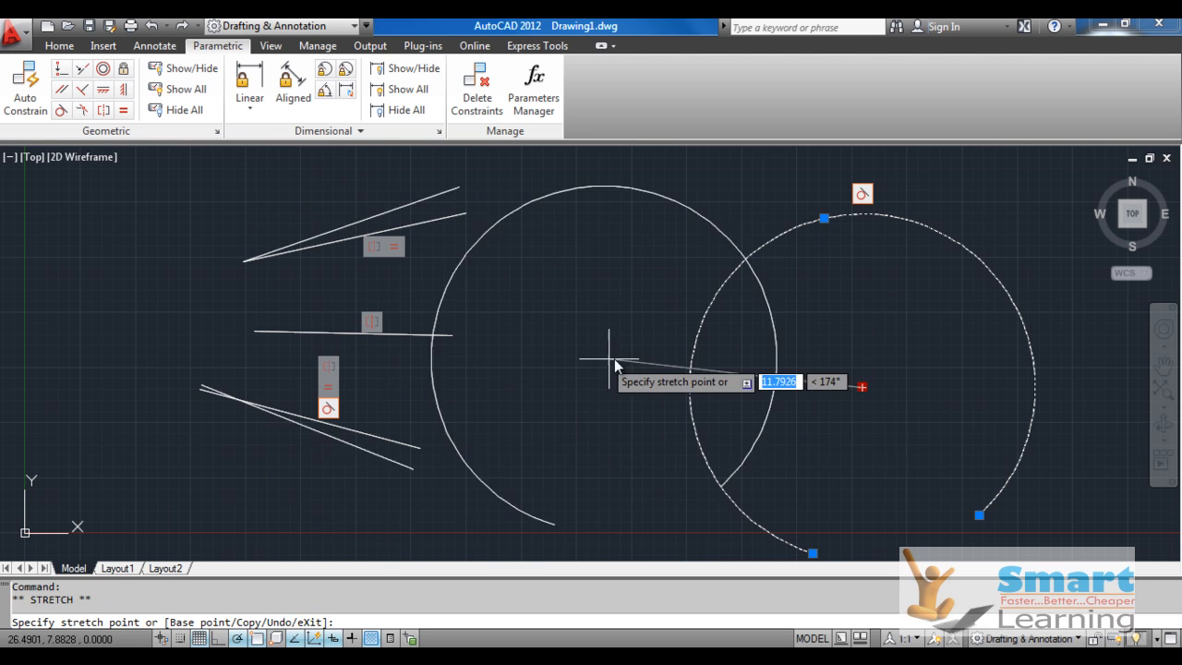
key("Escape")
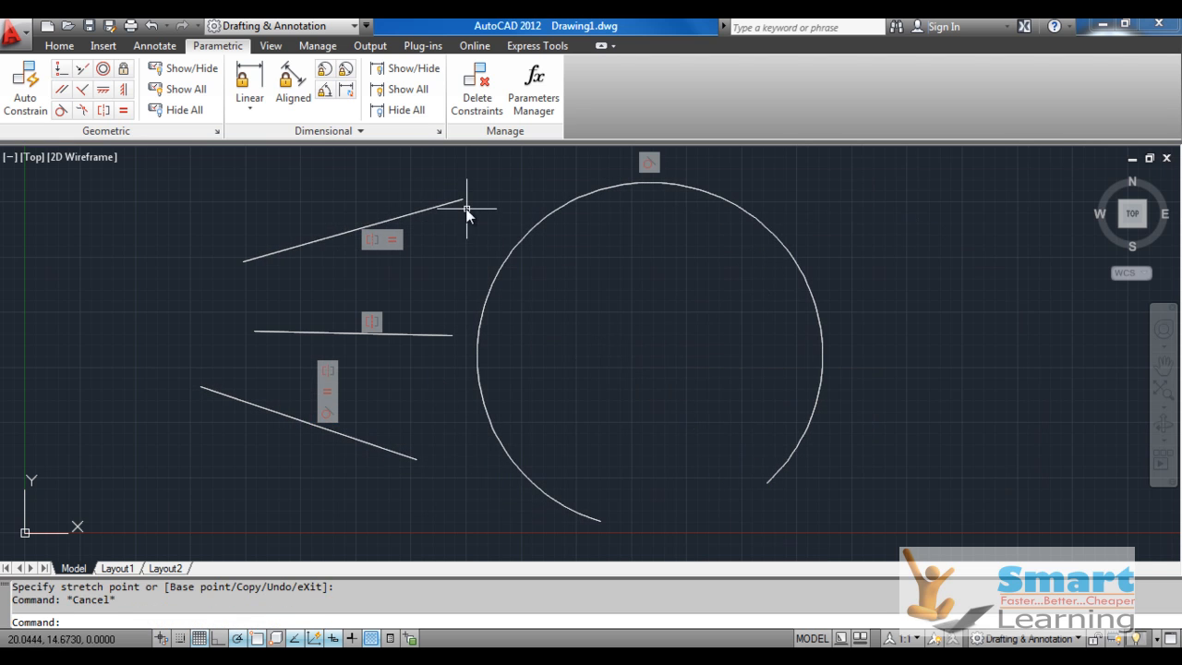
Step: Stretch the upper line's right endpoint across the arc to a point beyond its upper right side
left_click(457, 199)
left_click(461, 200)
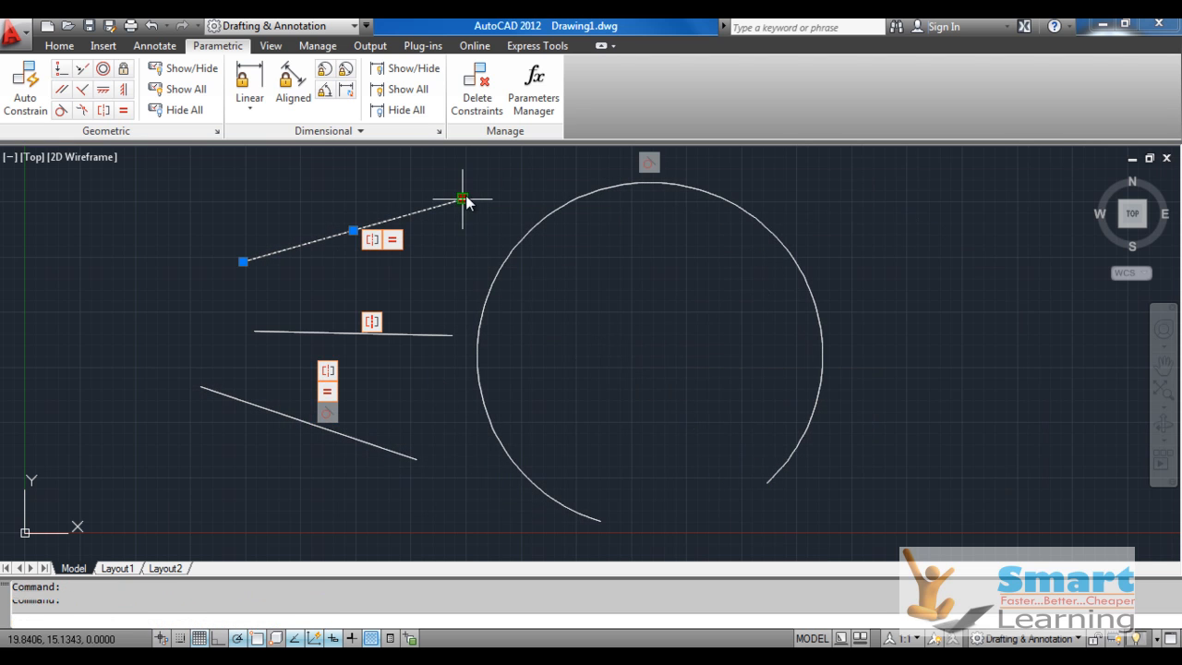
left_click(878, 158)
key("Escape")
key("Escape")
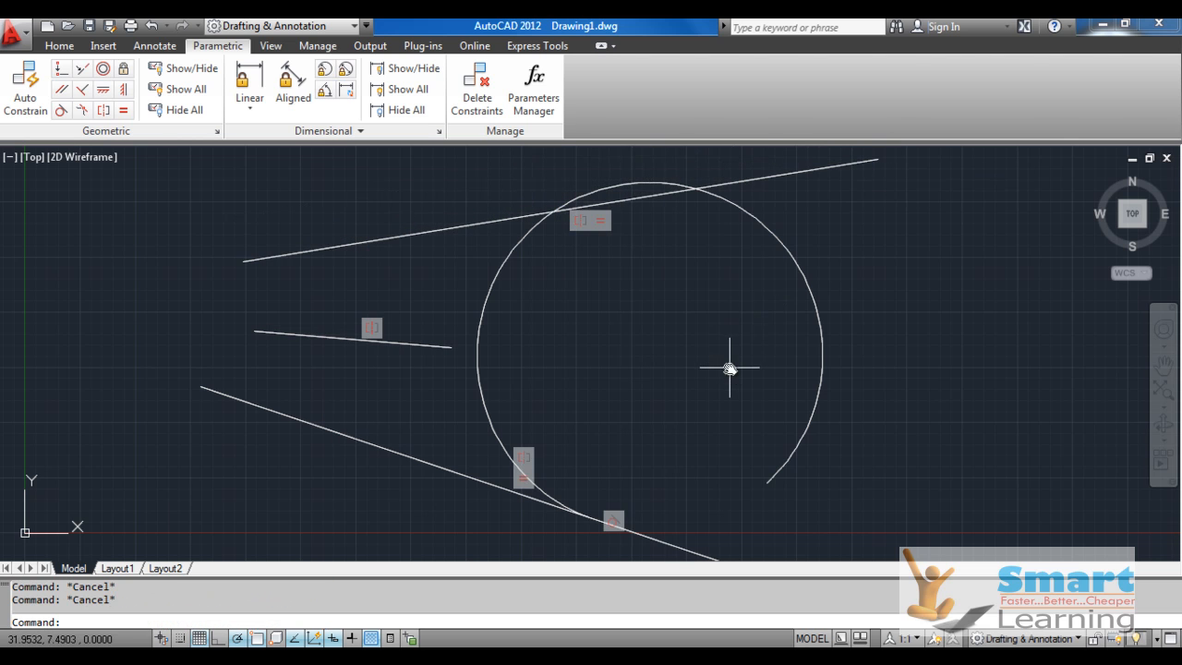
Step: Apply a Tangent constraint between the arc and the upper slanted line
middle_click_drag(729, 369, 751, 264)
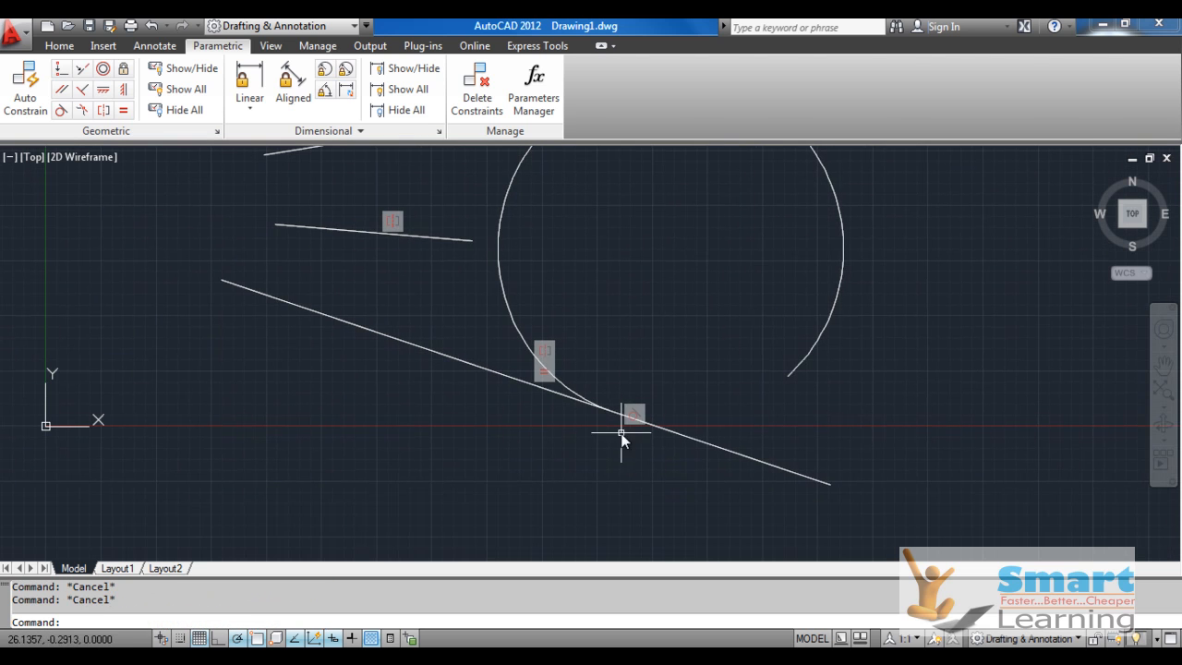
scroll(533, 481, "down", 2)
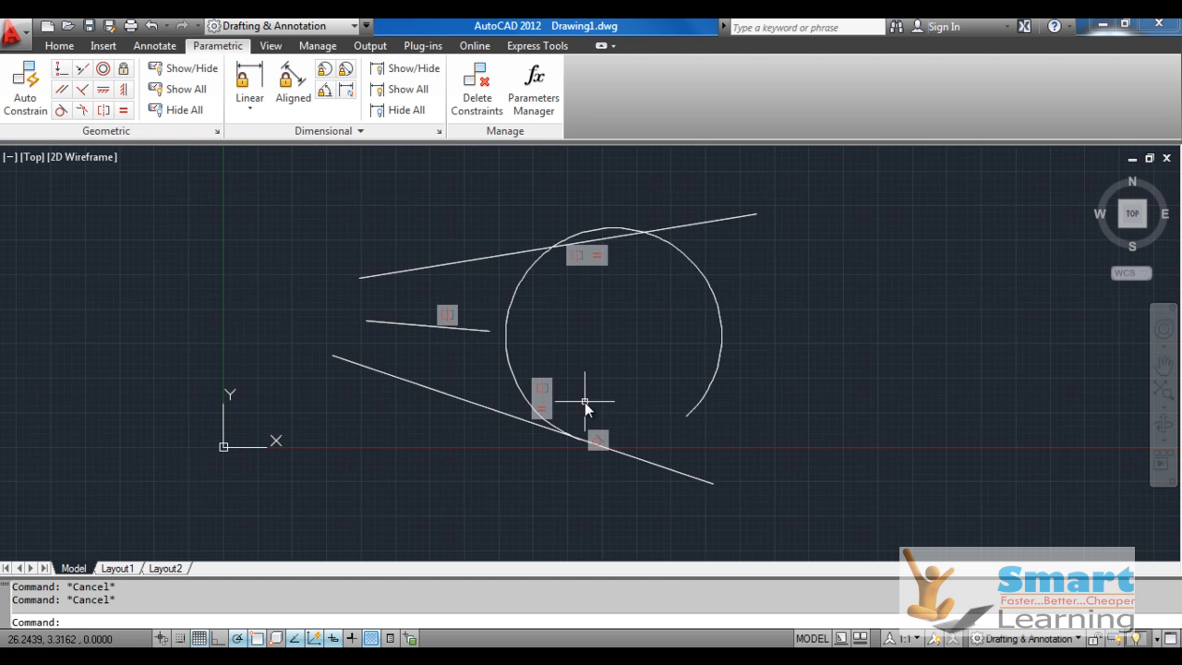
scroll(571, 441, "up", 2)
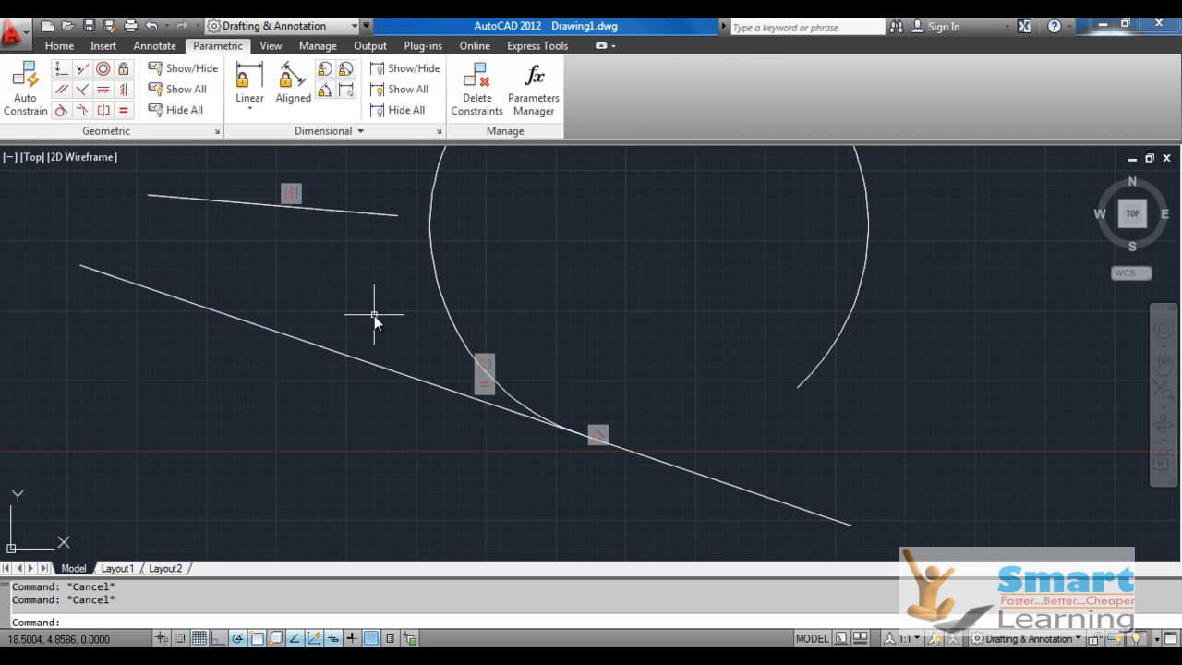
scroll(375, 316, "down", 1)
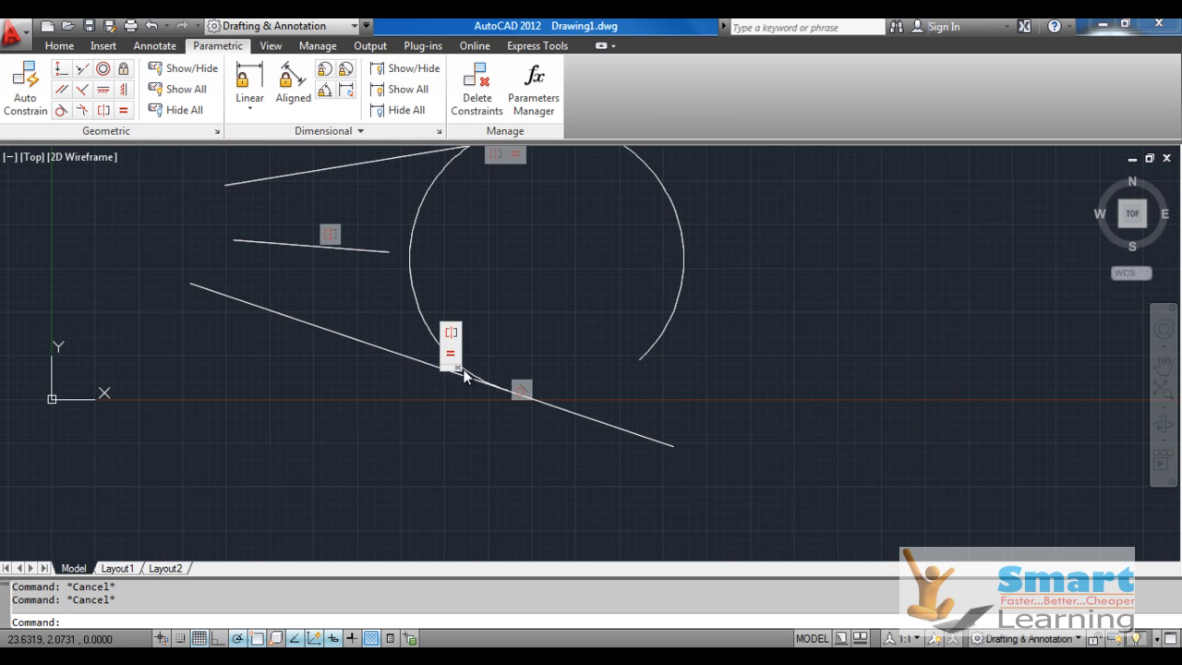
middle_click_drag(554, 299, 567, 438)
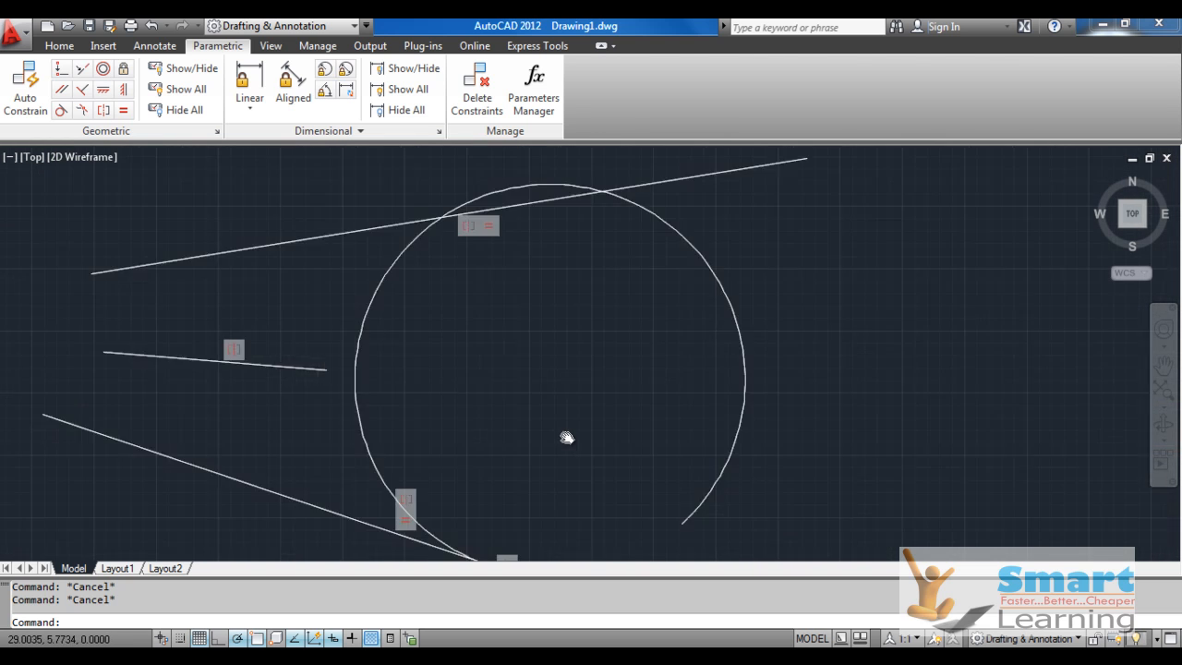
scroll(567, 437, "down", 1)
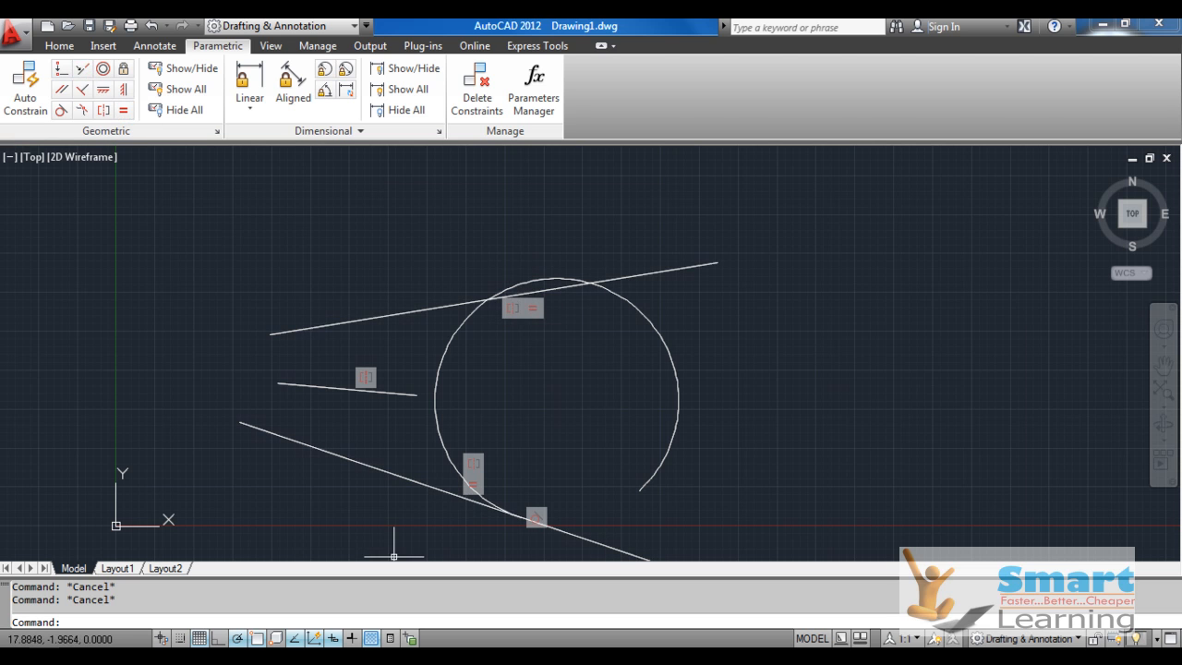
left_click(60, 110)
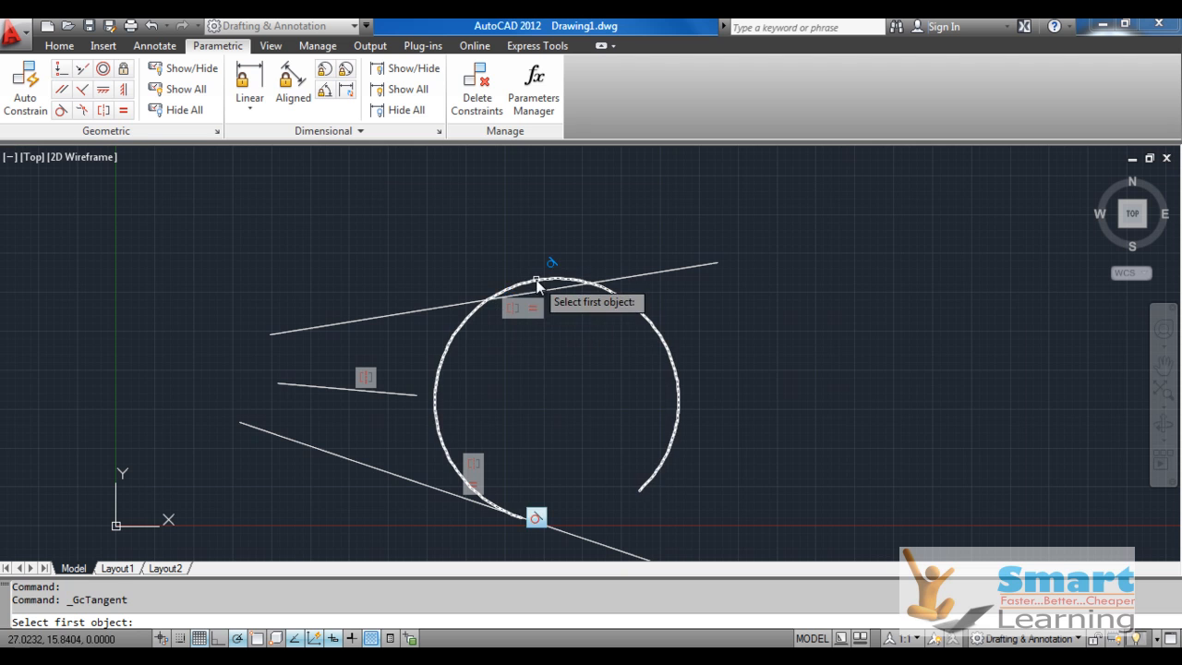
left_click(535, 284)
left_click(575, 287)
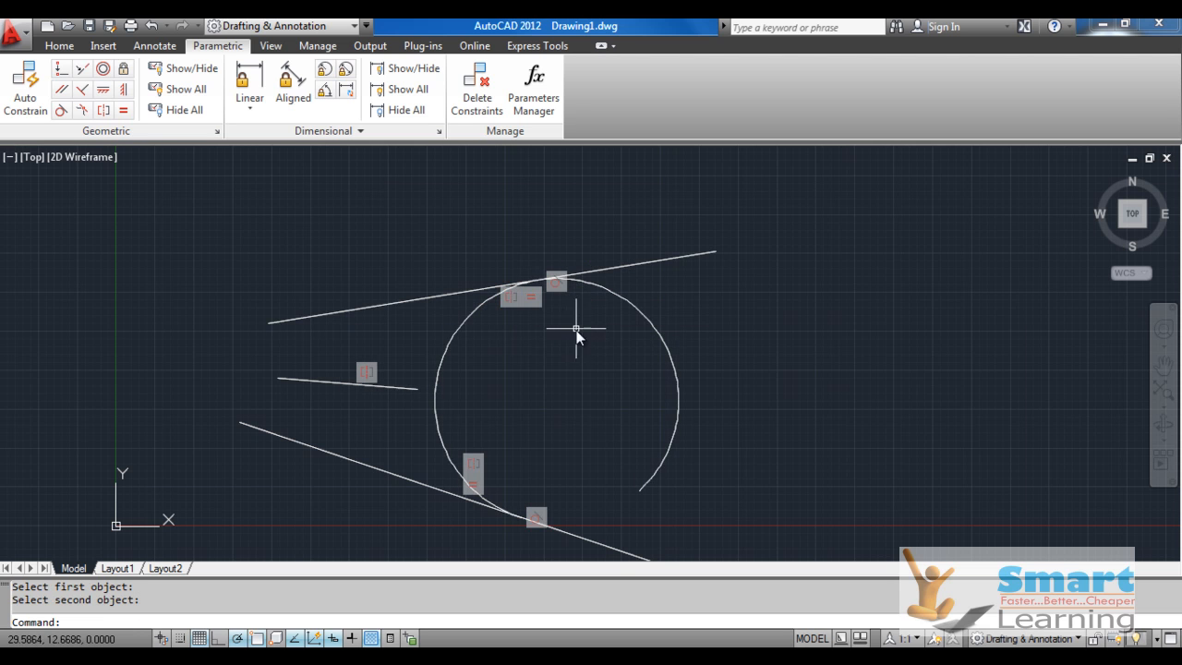
Step: Examine the parameter list in the Parameters Manager and close it
scroll(581, 397, "up", 3)
scroll(609, 356, "down", 2)
middle_click_drag(508, 402, 659, 369)
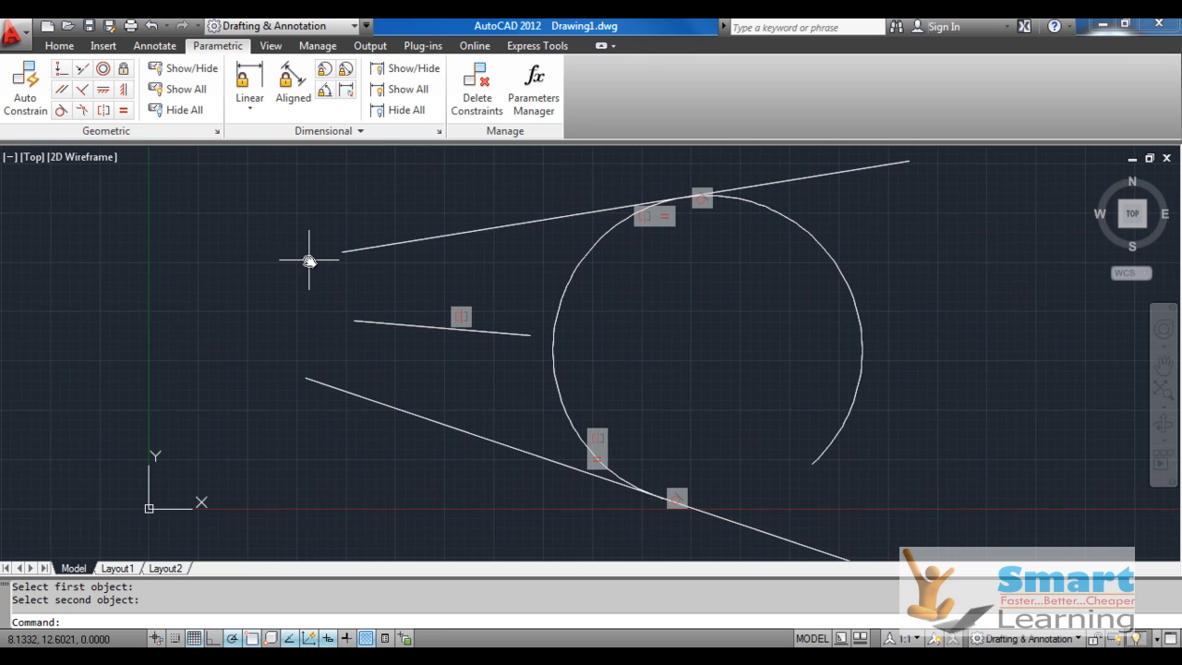
scroll(309, 261, "down", 2)
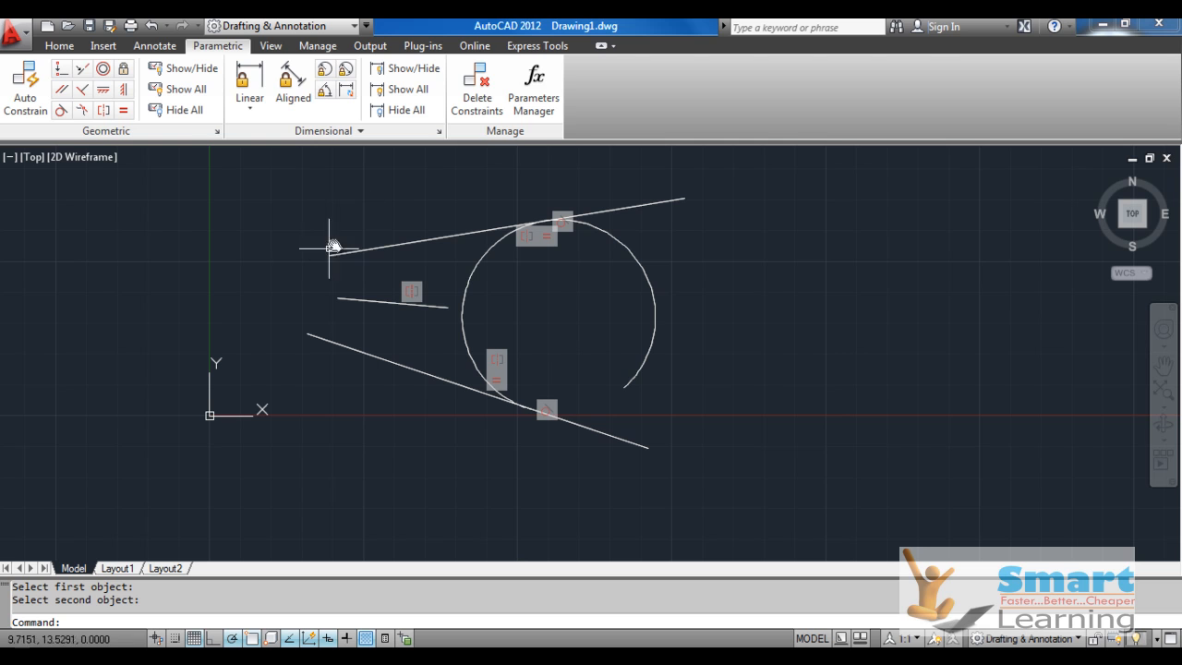
left_click(539, 99)
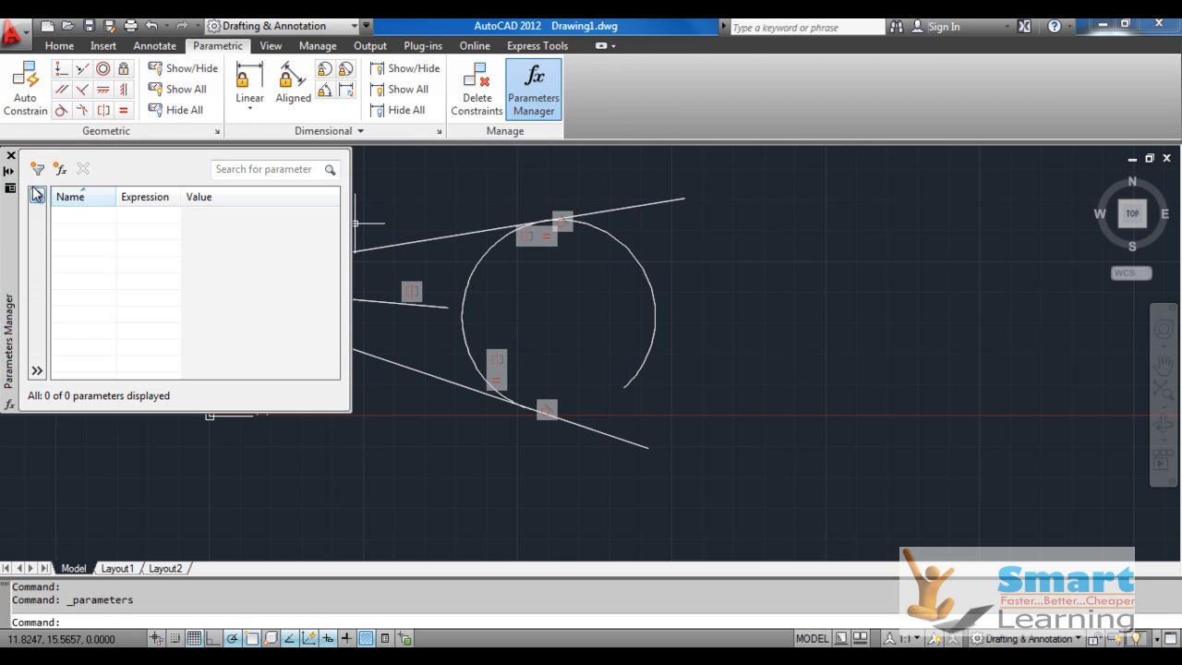
left_click(11, 155)
Step: Draw a rectangle about 27.8 units wide and 14.4 units high in an empty area away from the arc and lines
middle_click_drag(531, 305, 40, 438)
mouse_move(308, 350)
middle_mouse_down()
mouse_move(306, 379)
mouse_move(226, 510)
middle_mouse_up()
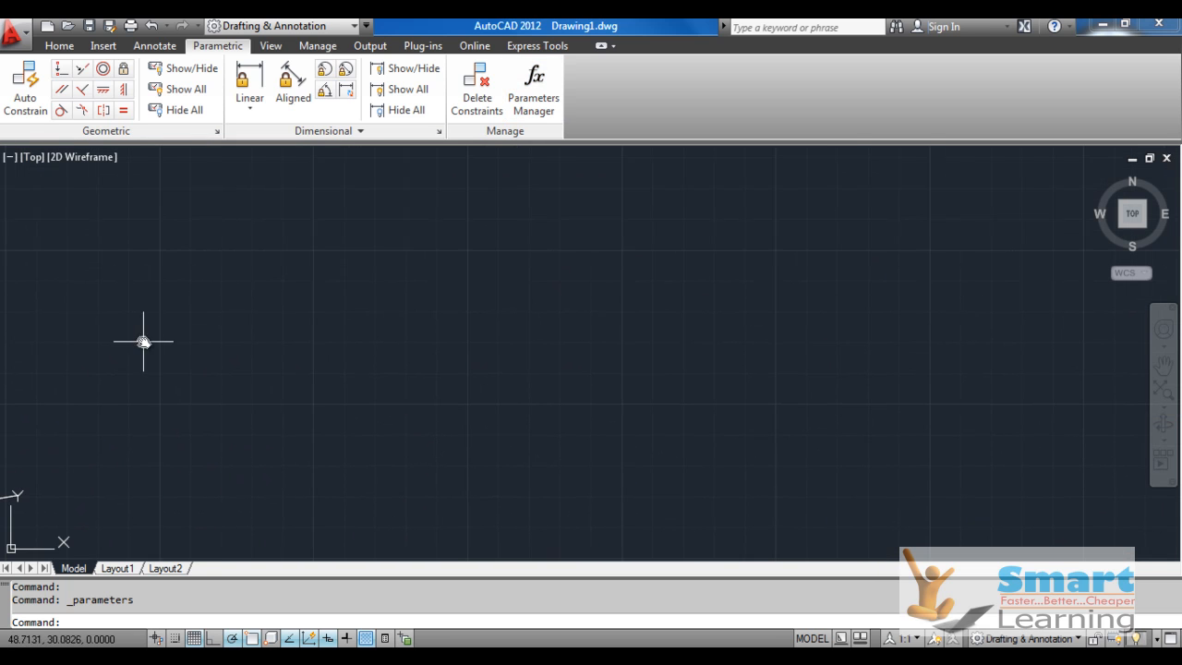
left_click(59, 45)
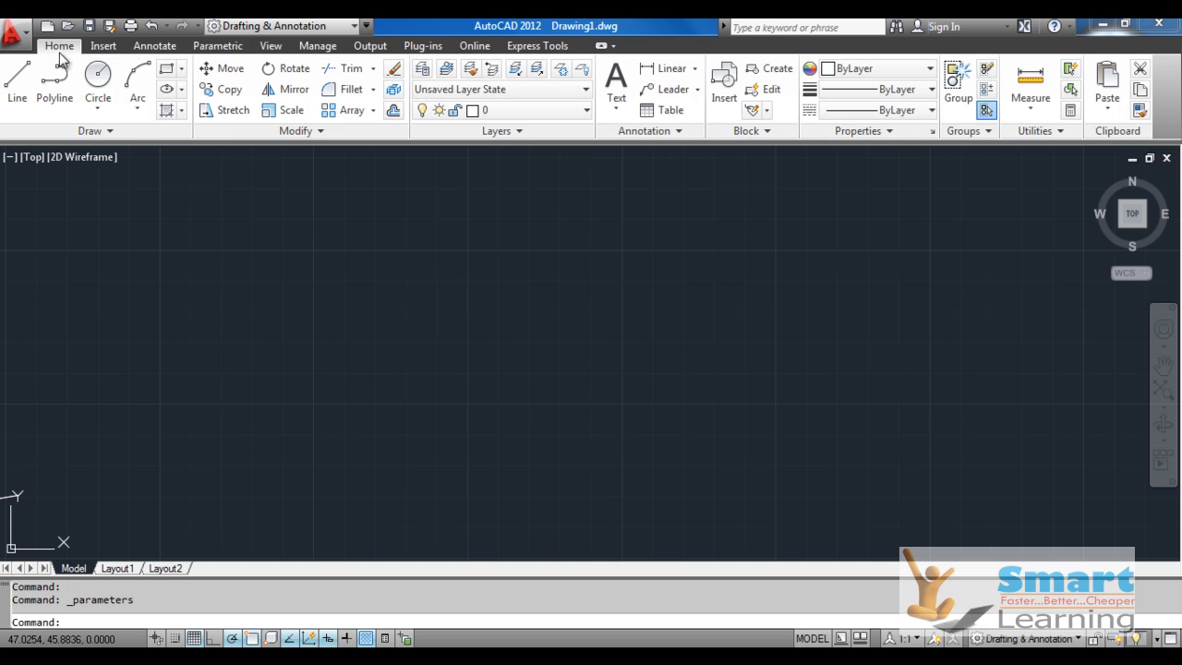
left_click(166, 68)
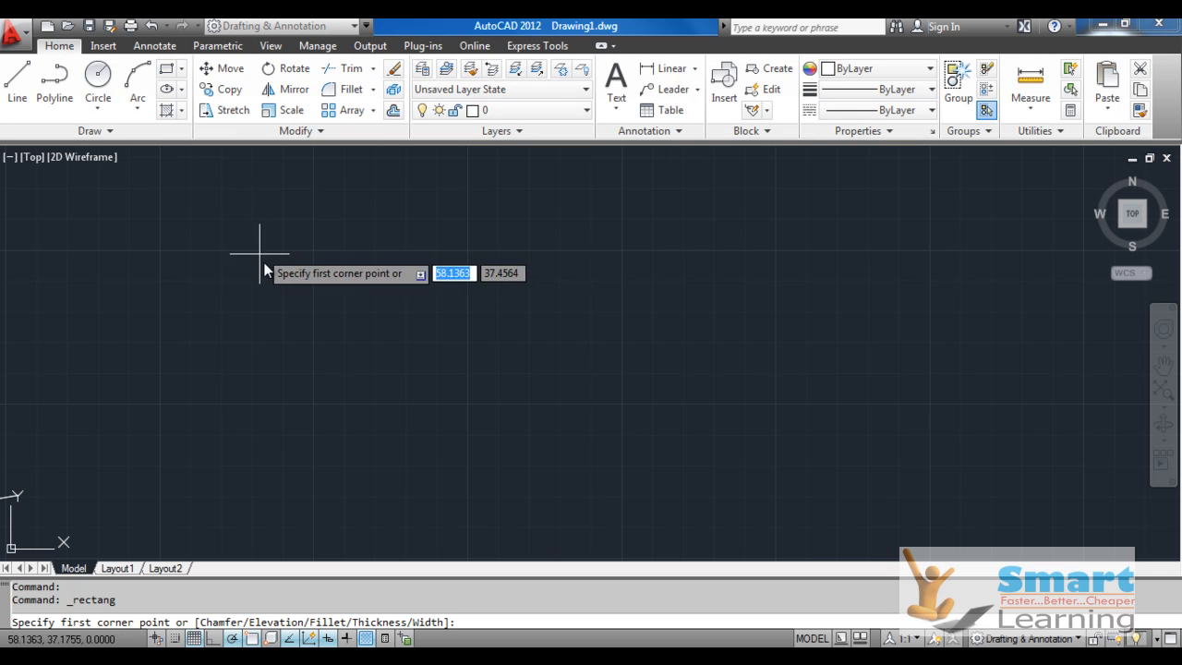
left_click(330, 274)
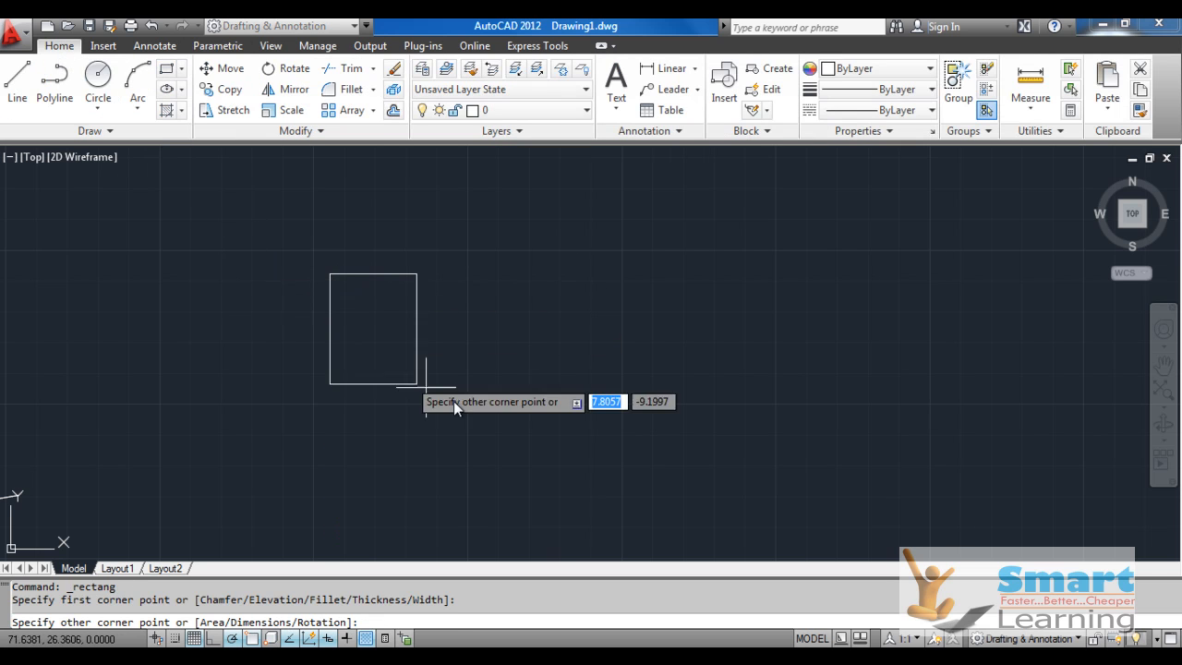
left_click(673, 453)
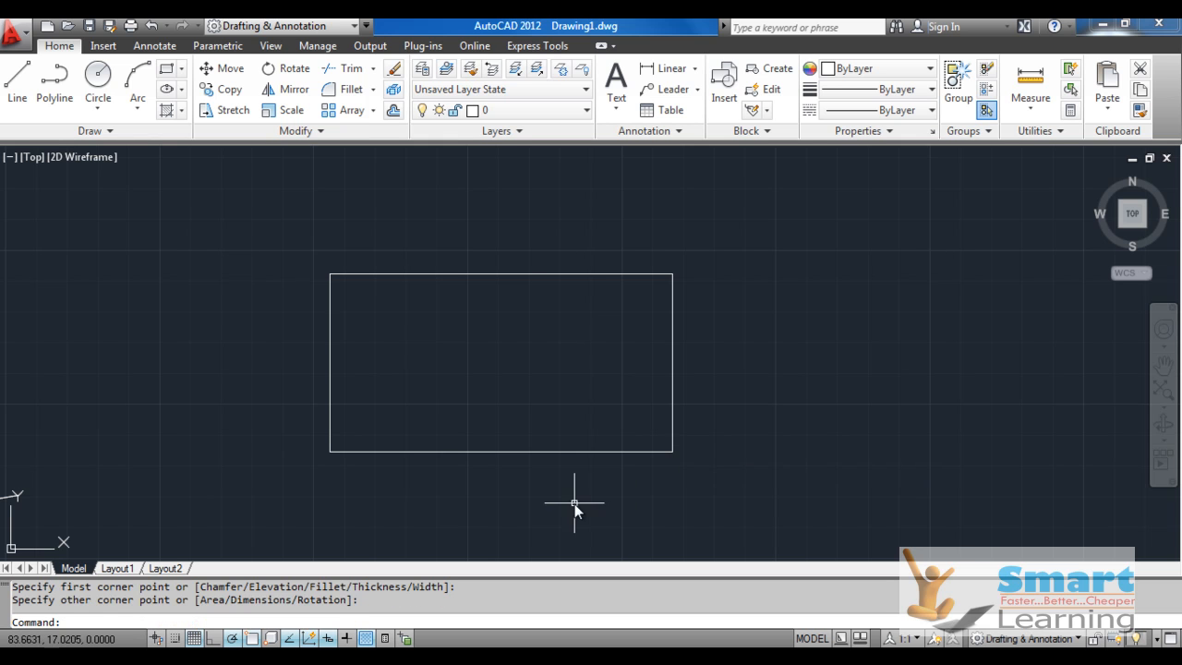
Step: Add a Linear dimensional constraint below the rectangle's bottom edge, naming it w with a value of 20
left_click(218, 46)
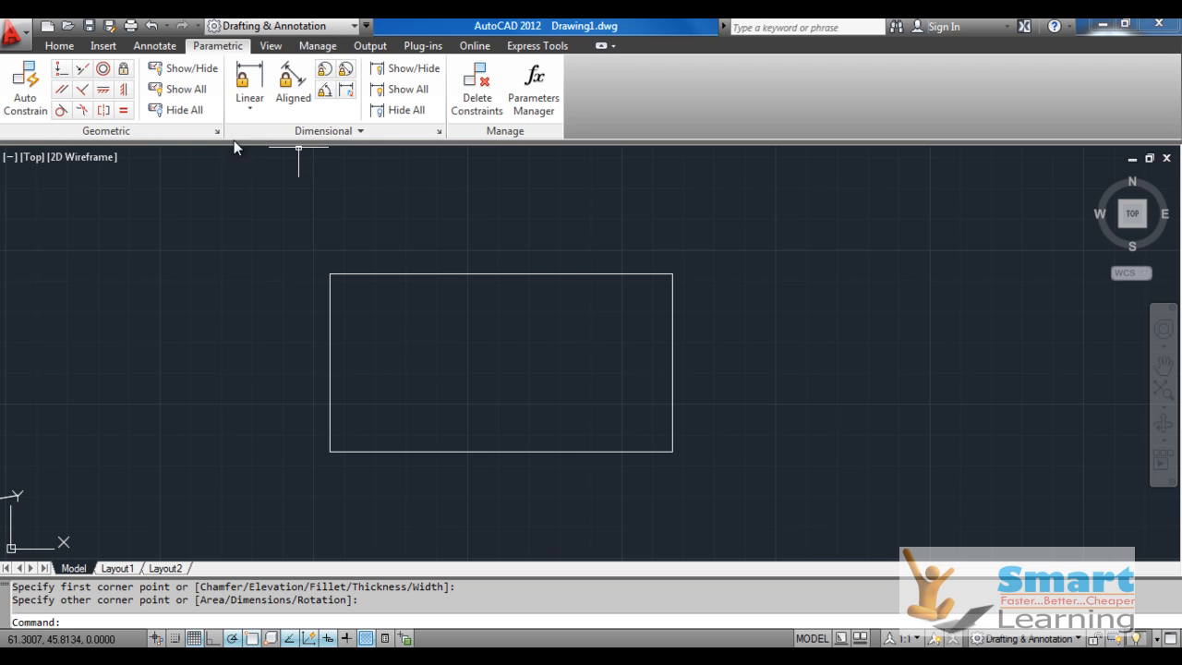
left_click(251, 102)
left_click(272, 139)
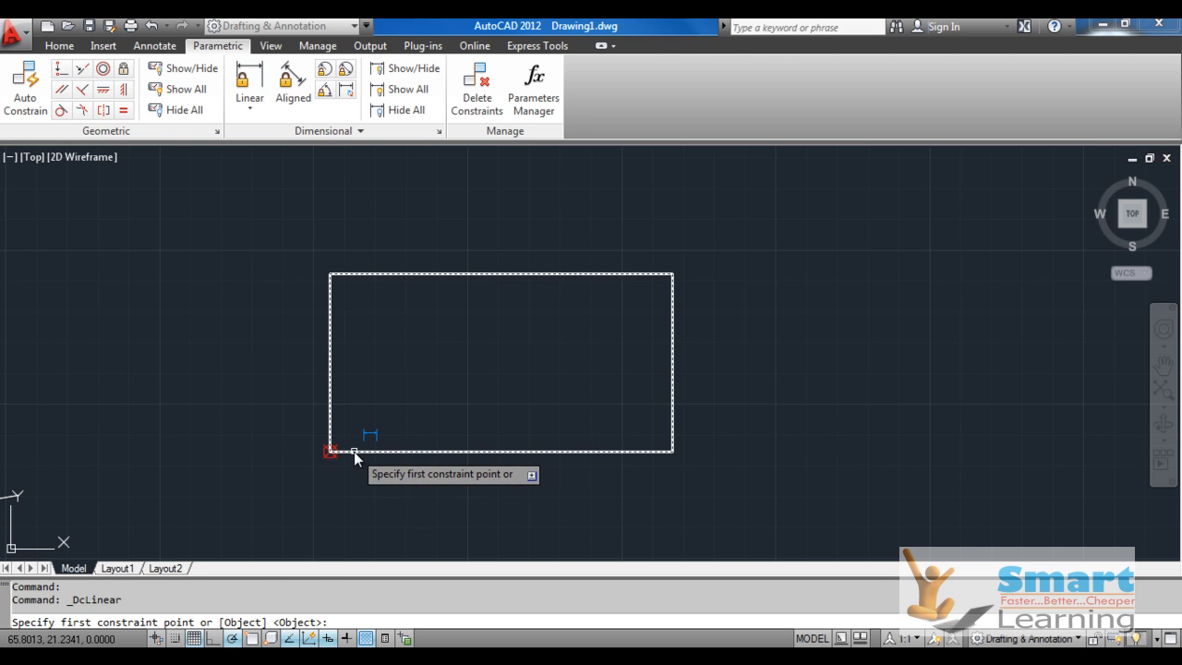
key("Return")
left_click(403, 451)
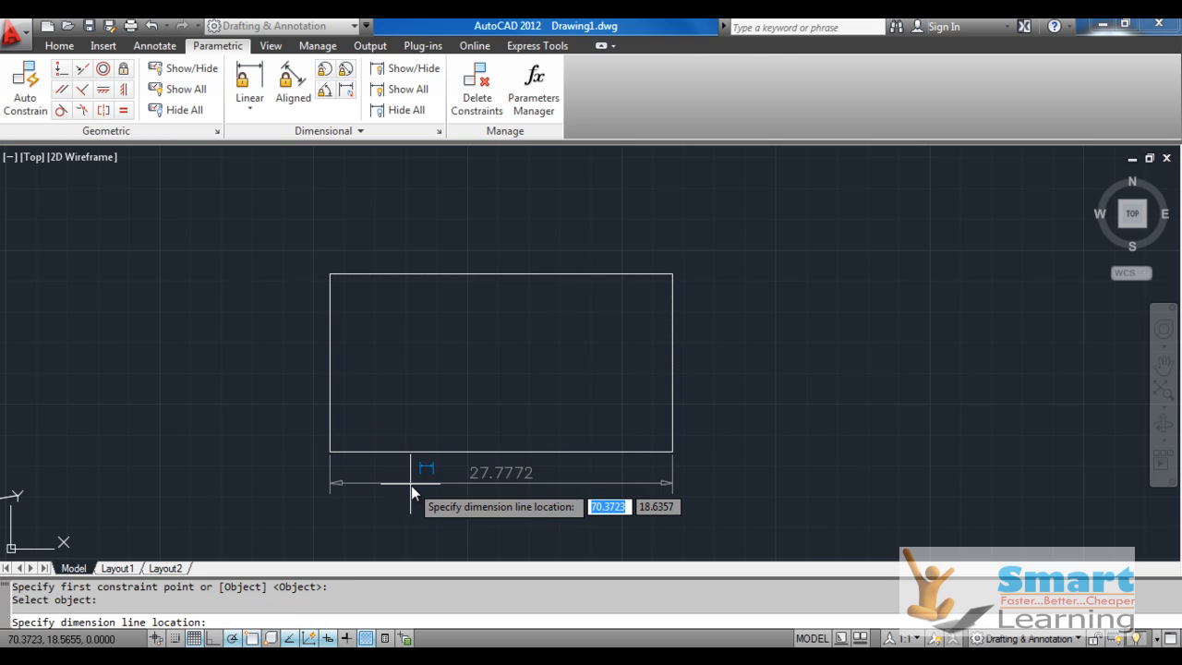
left_click(423, 492)
left_click(470, 481)
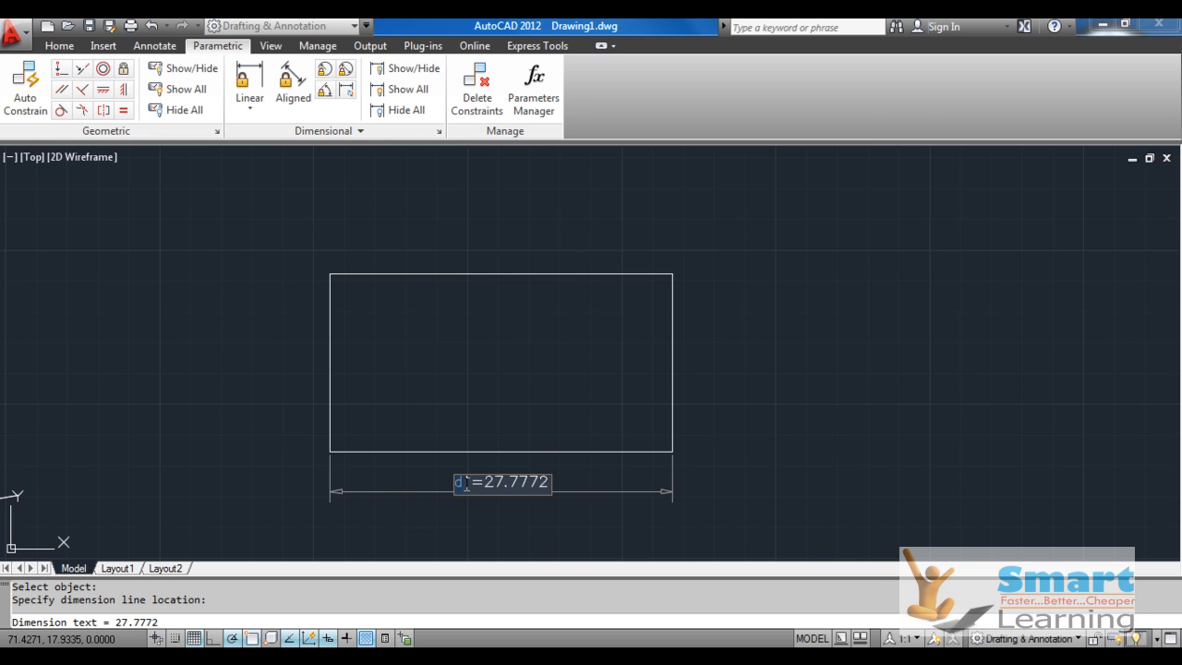
key("BackSpace")
key("BackSpace")
type("w=20")
key("Return")
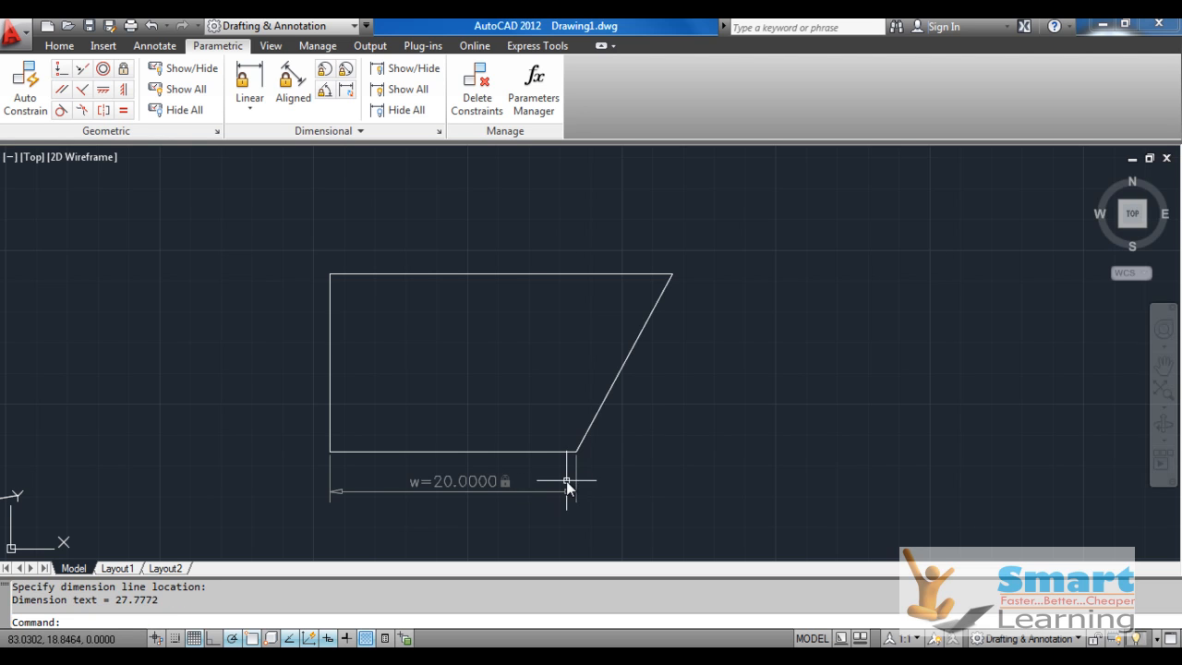
Step: Add a Linear dimensional constraint beside the shape's left edge, naming it h with a value of 10
left_click(247, 81)
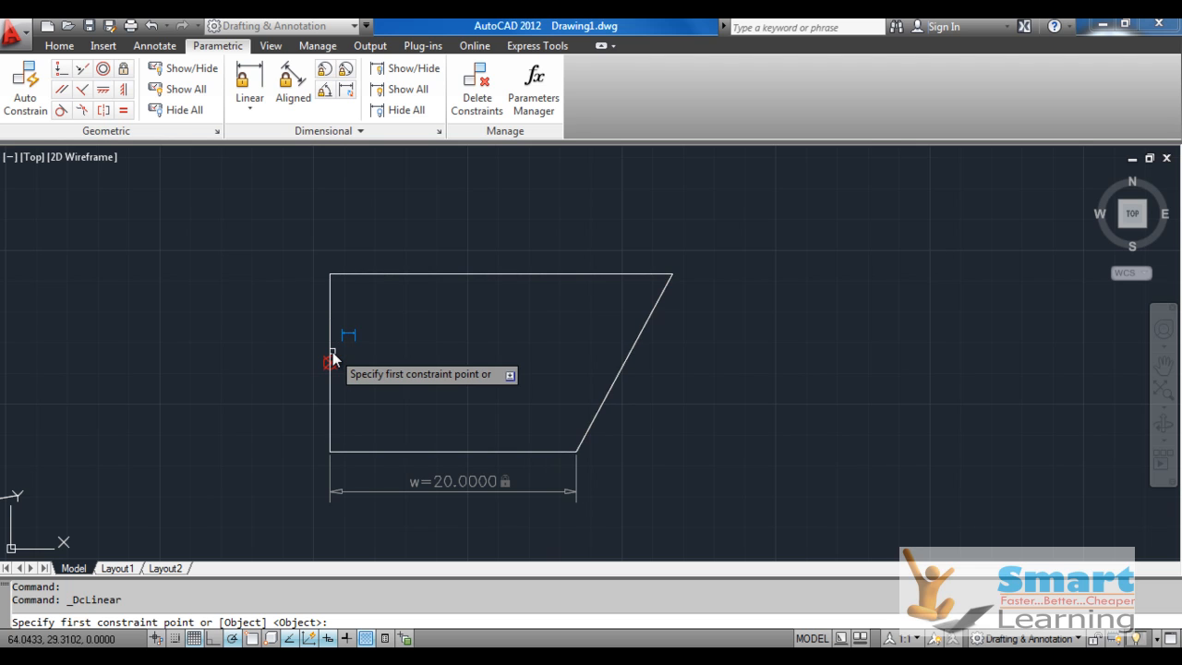
key("Return")
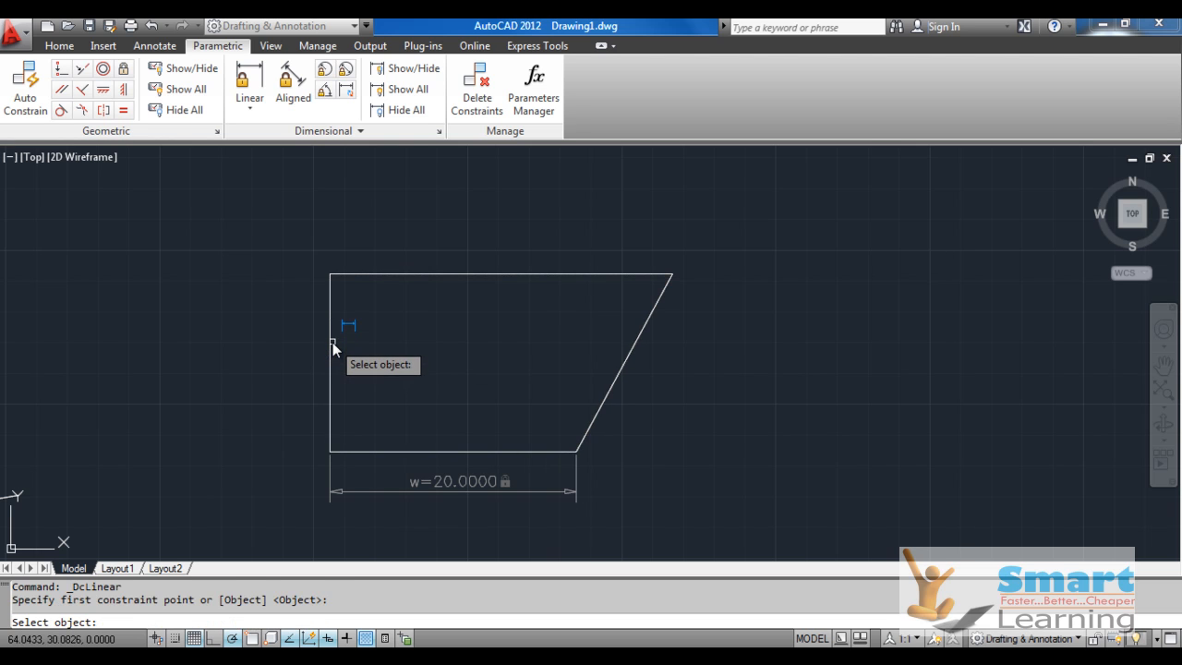
left_click(331, 360)
left_click(267, 360)
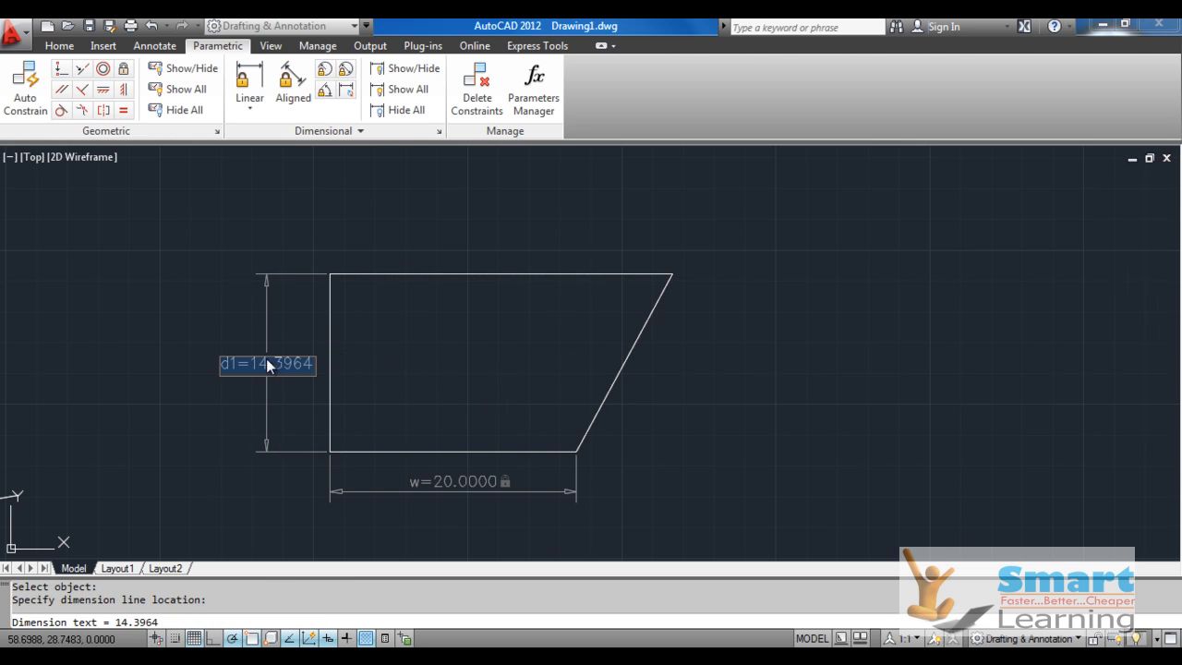
left_click(237, 362)
left_click_drag(237, 362, 203, 371)
type("h=10")
key("Return")
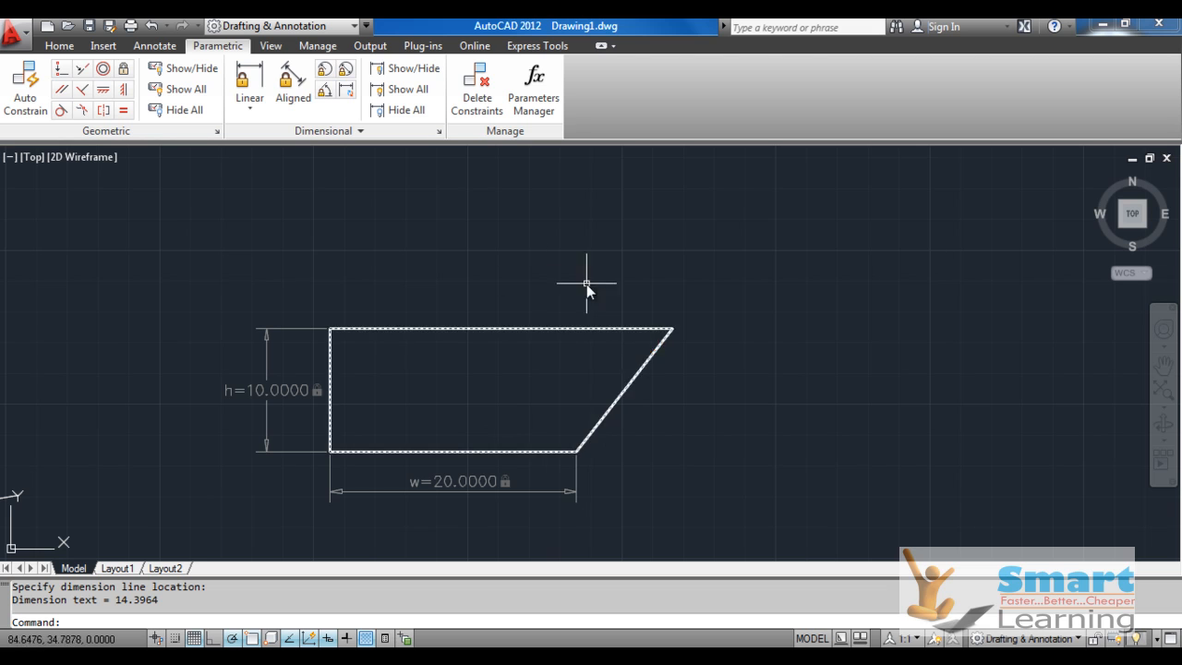
Step: Apply Perpendicular constraints between the shape's bottom and right edges and between its right and top edges
middle_click_drag(442, 420, 458, 364)
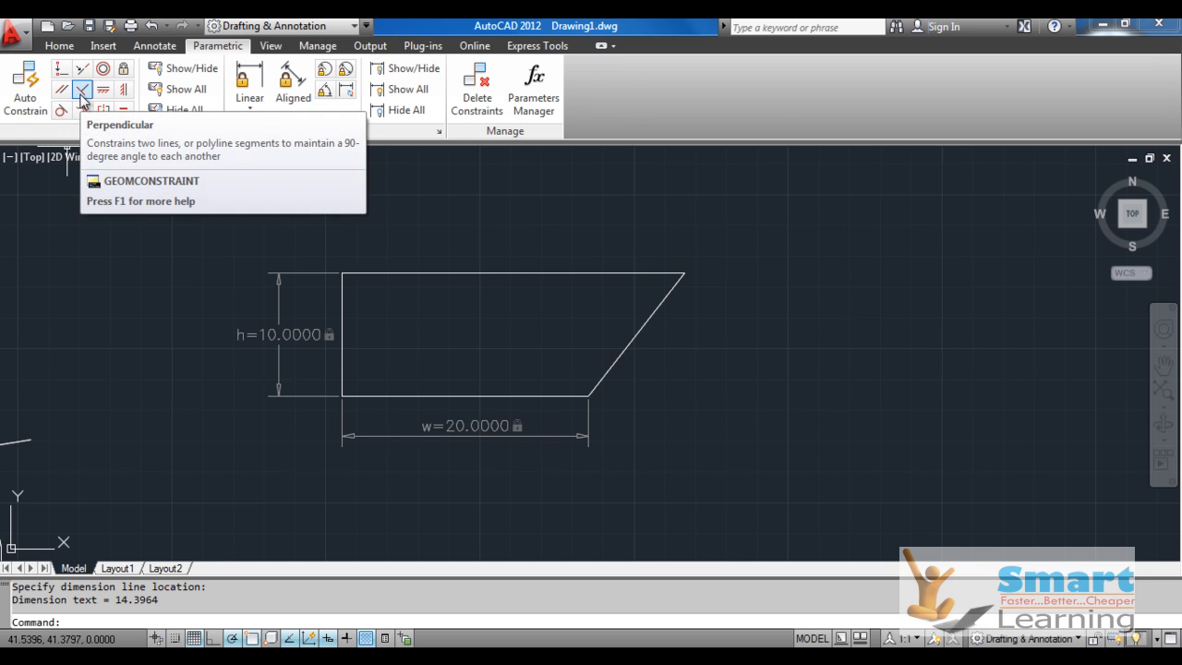
left_click(81, 92)
left_click(553, 396)
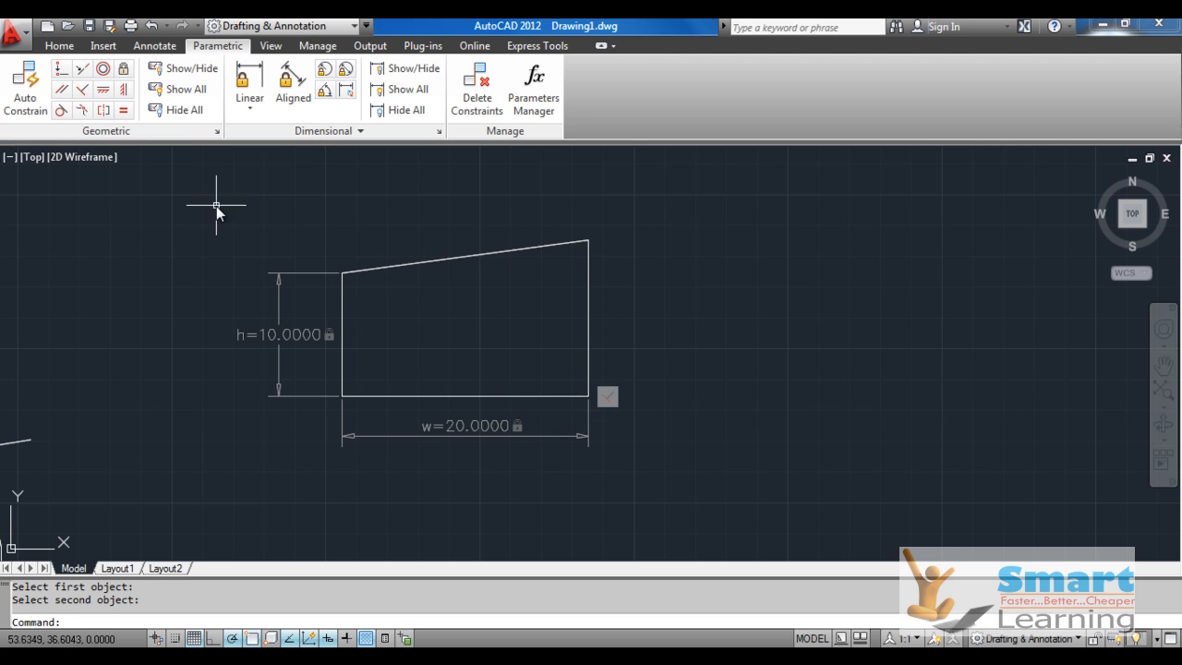
left_click(82, 88)
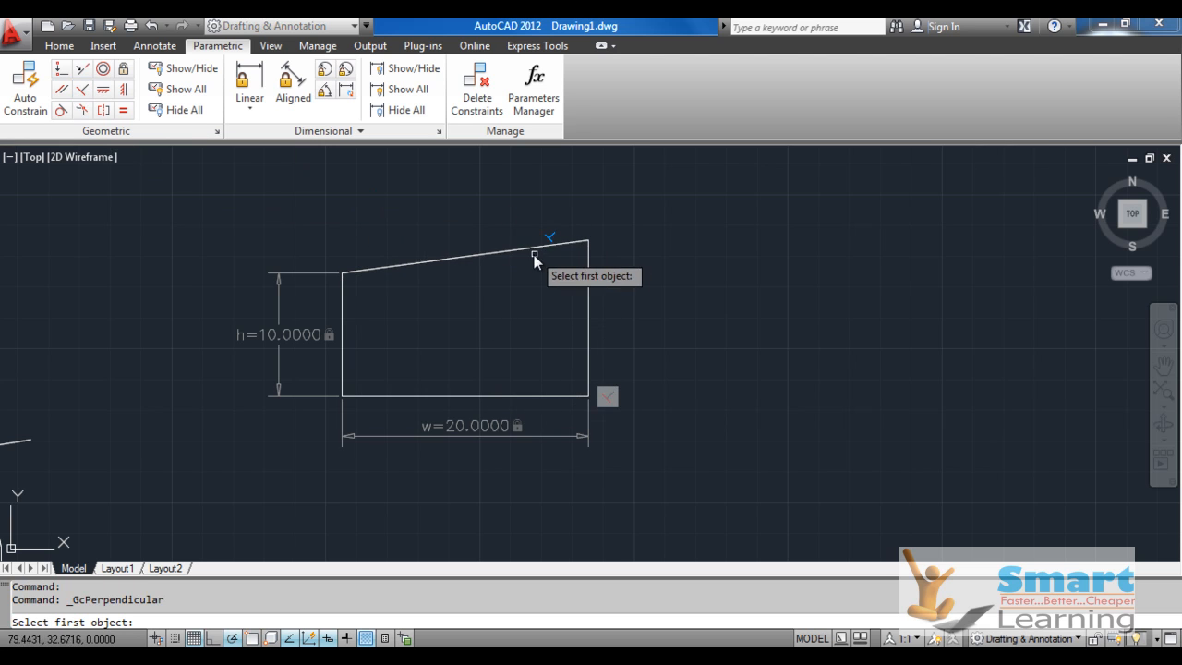
left_click(588, 257)
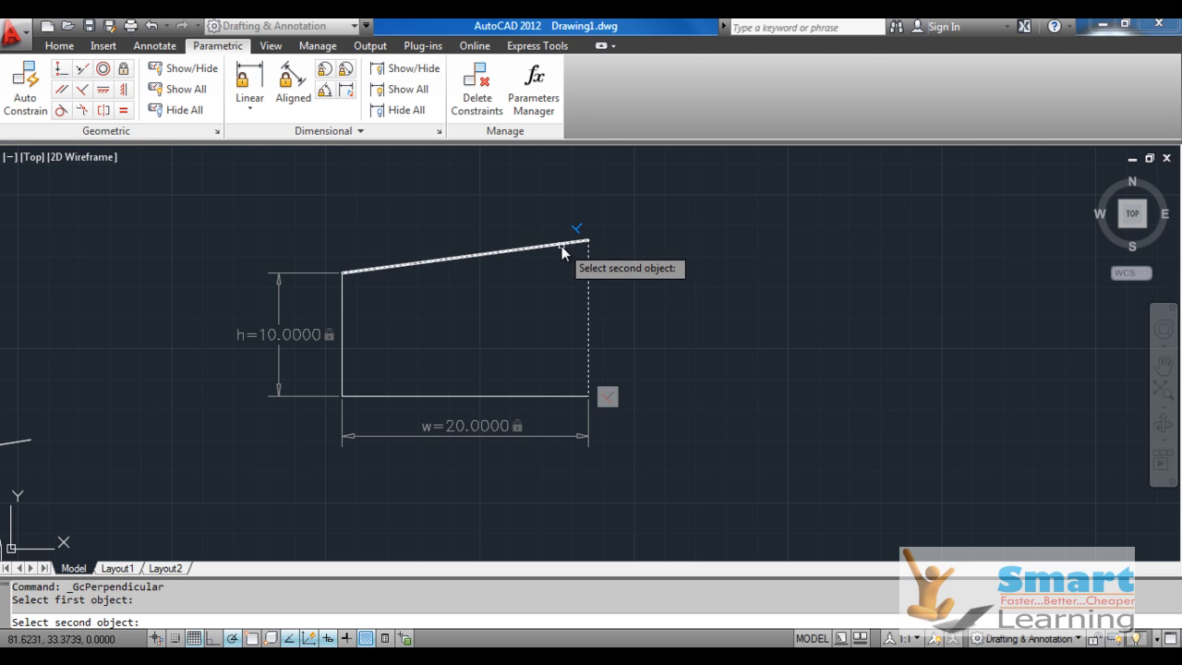
left_click(562, 247)
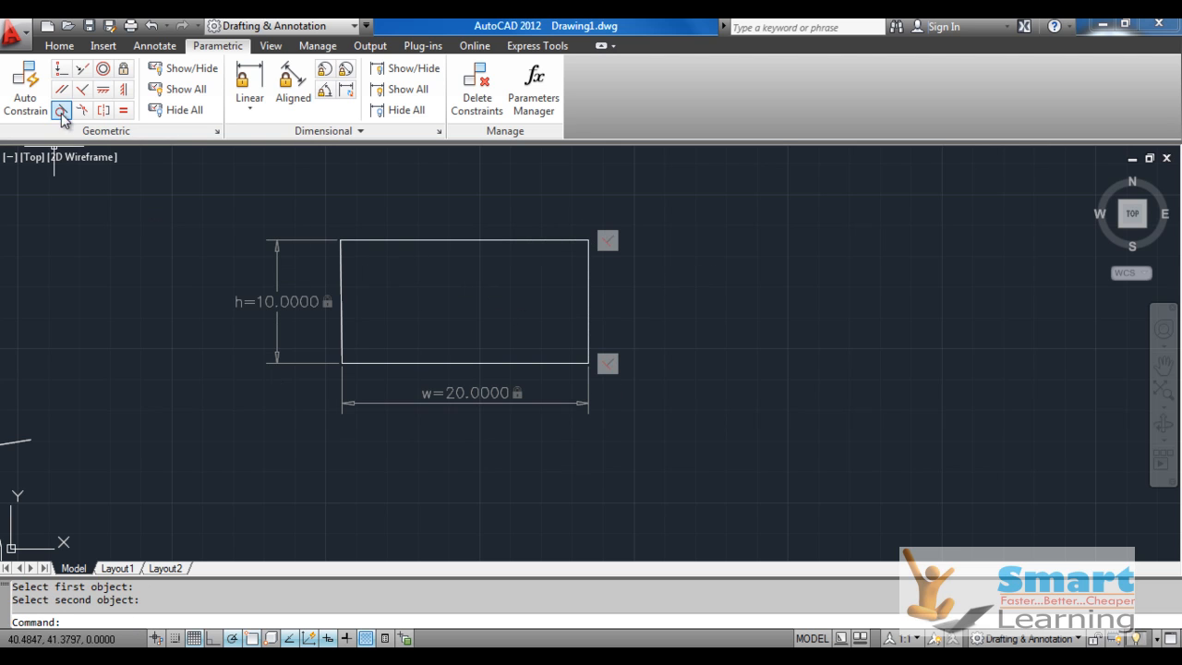
Step: Apply a Perpendicular constraint between the shape's top and left edges
left_click(82, 88)
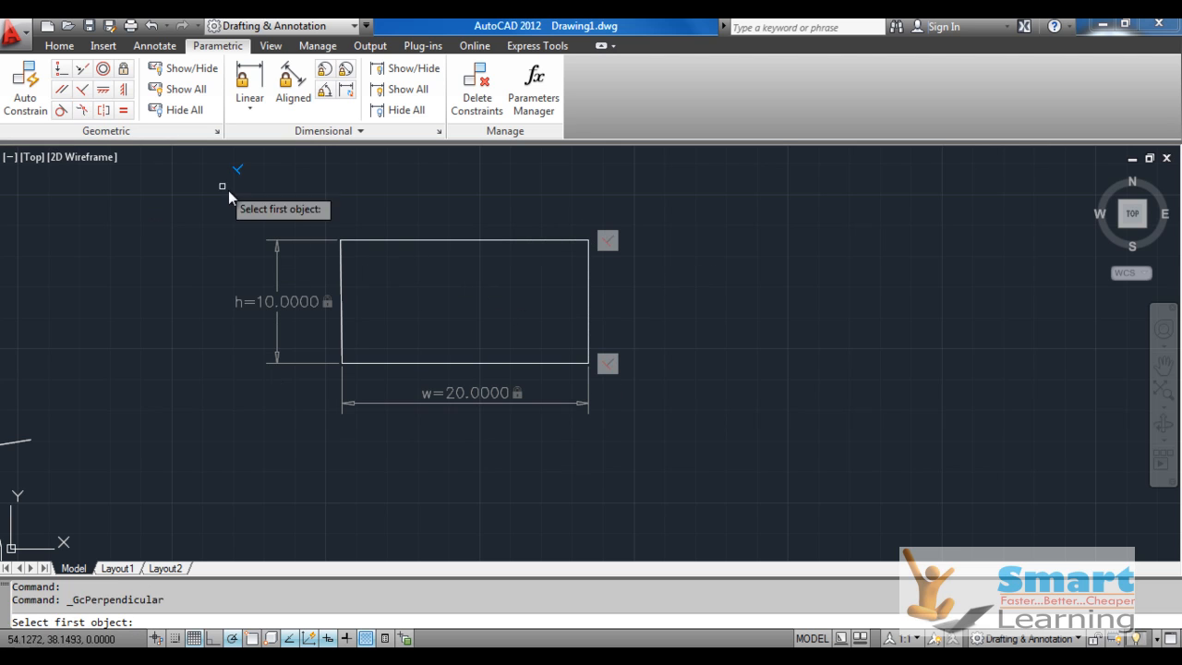
left_click(363, 242)
left_click(338, 262)
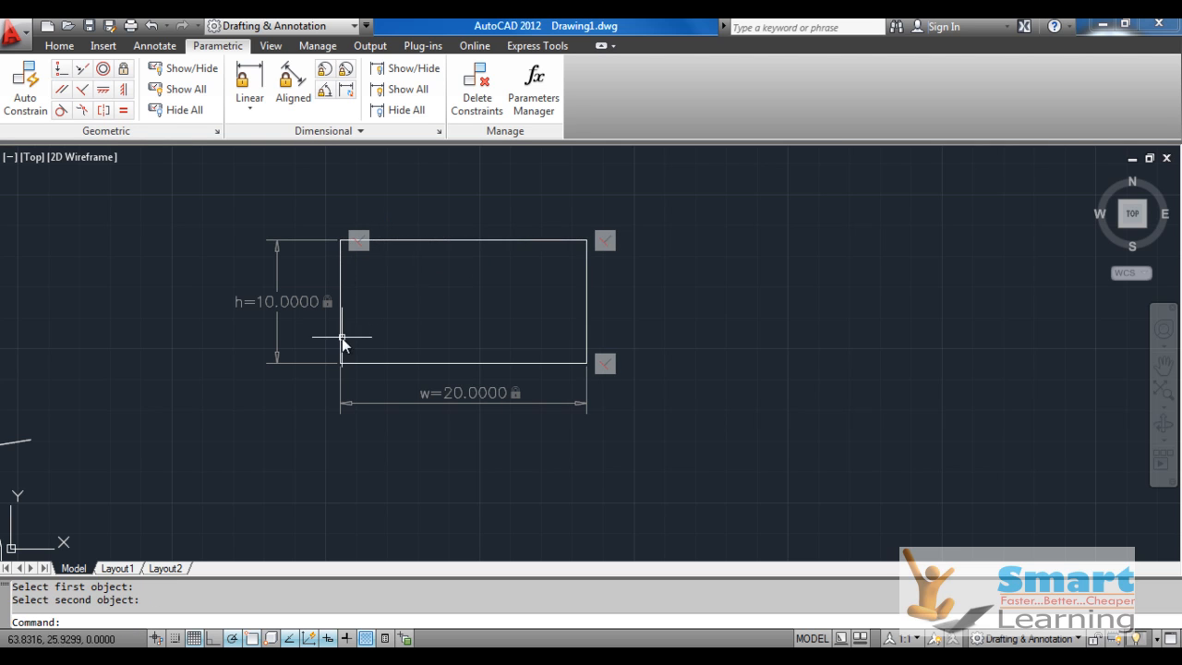
Step: Try to apply a Perpendicular constraint between the left and bottom edges, and dismiss the message
left_click(82, 88)
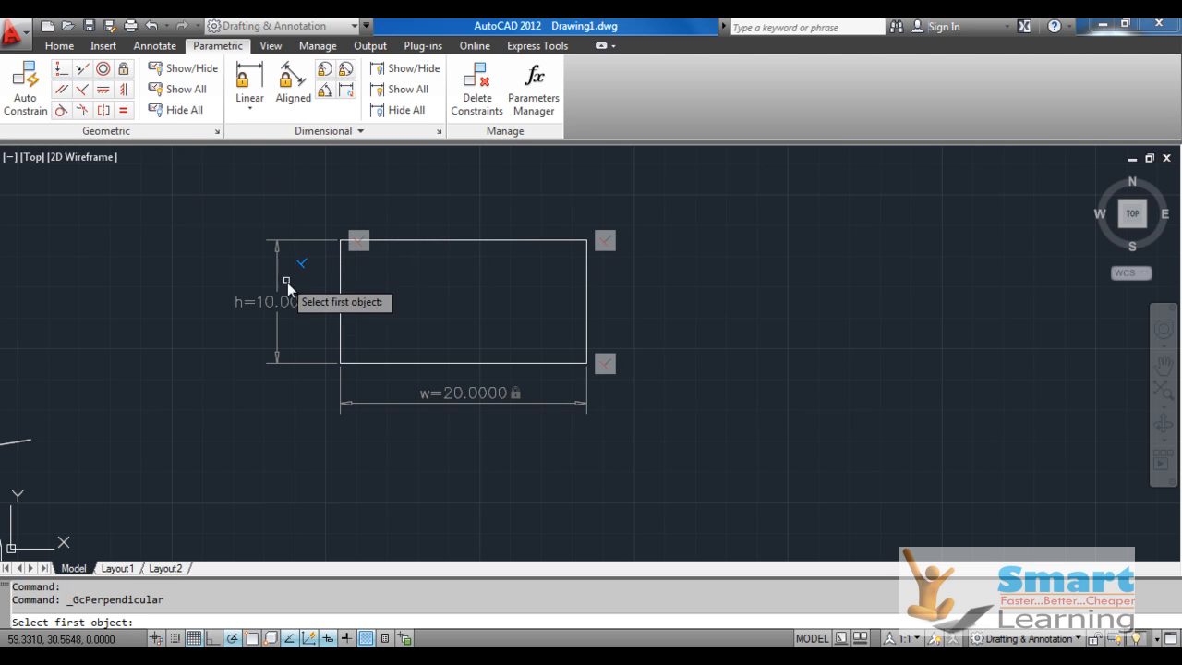
left_click(340, 353)
left_click(359, 361)
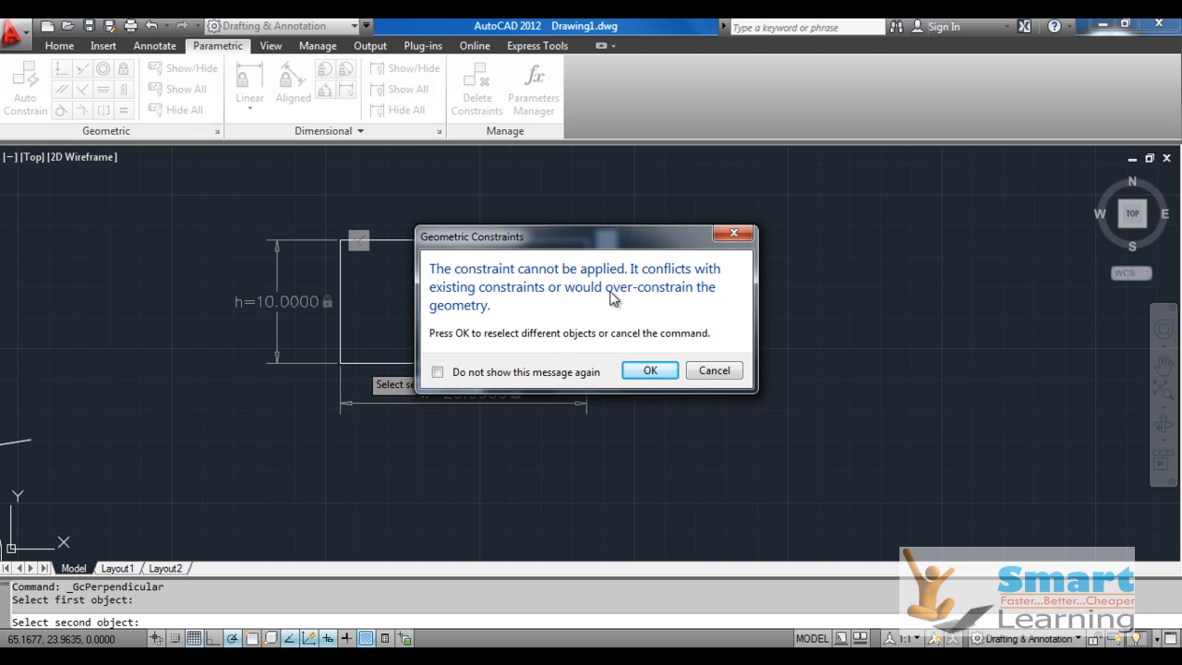
left_click(651, 371)
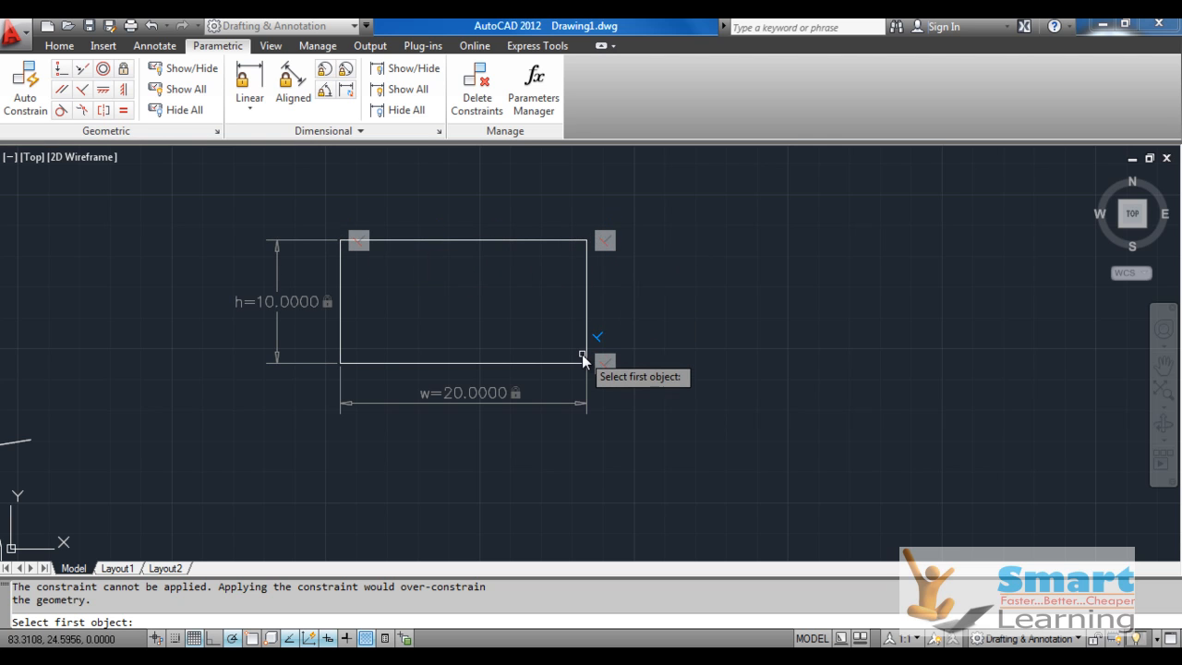
Step: End the Perpendicular constraint command and review the h and w parameters in the Parameters Manager
key("Escape")
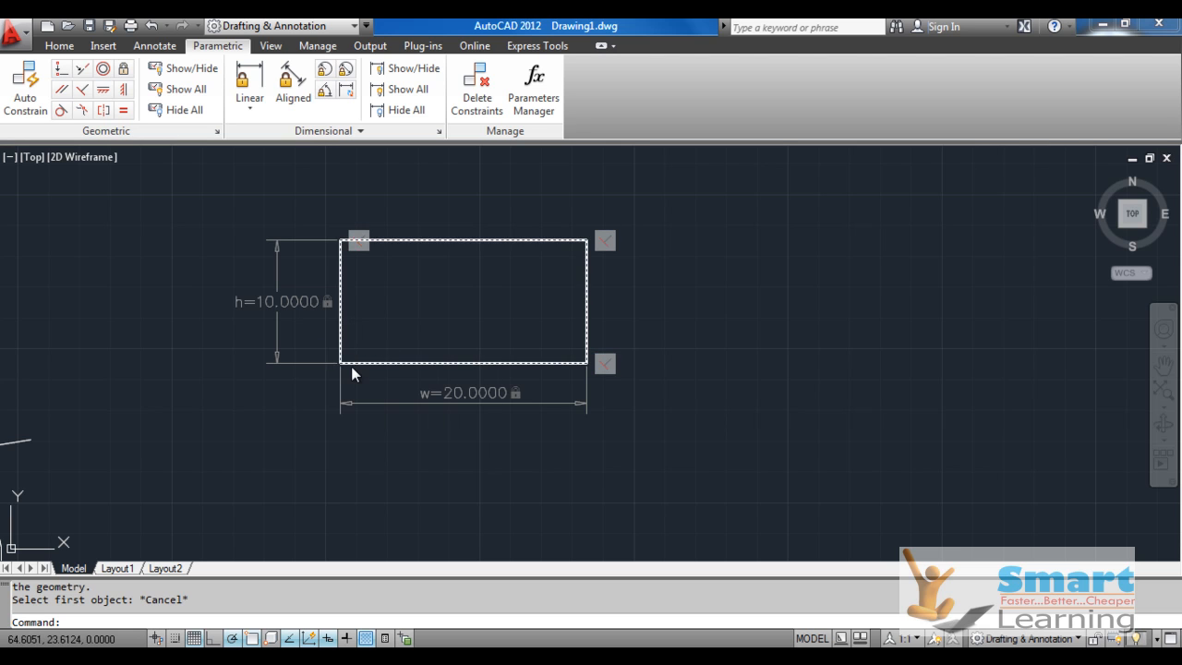
left_click(538, 118)
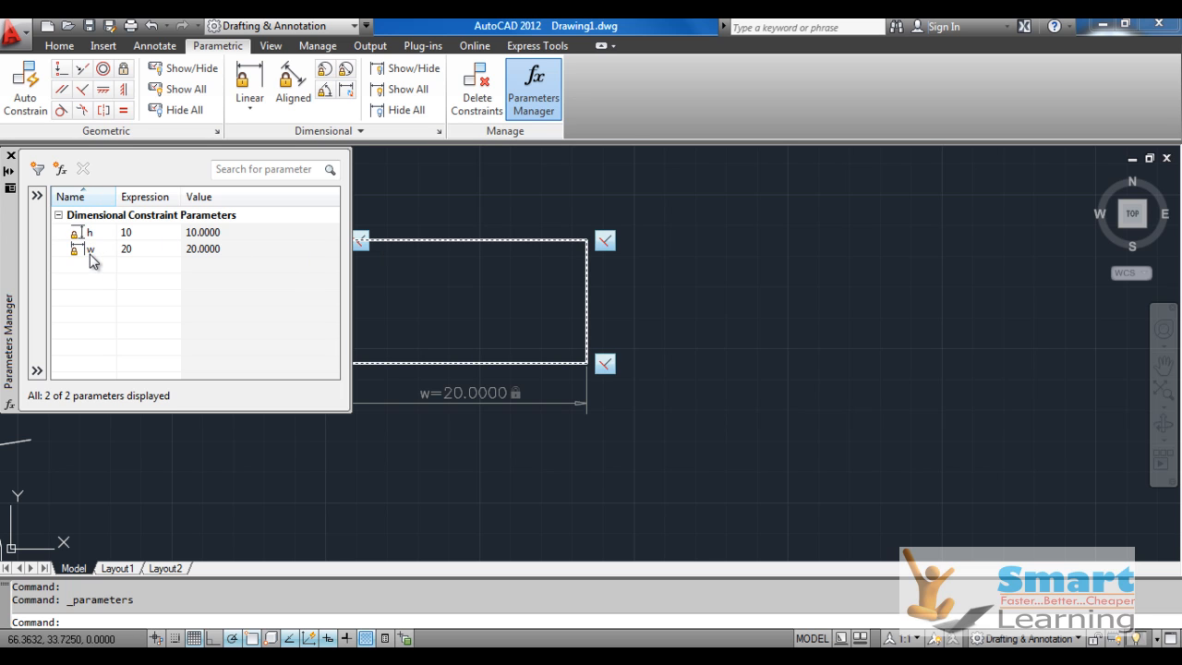
left_click(11, 156)
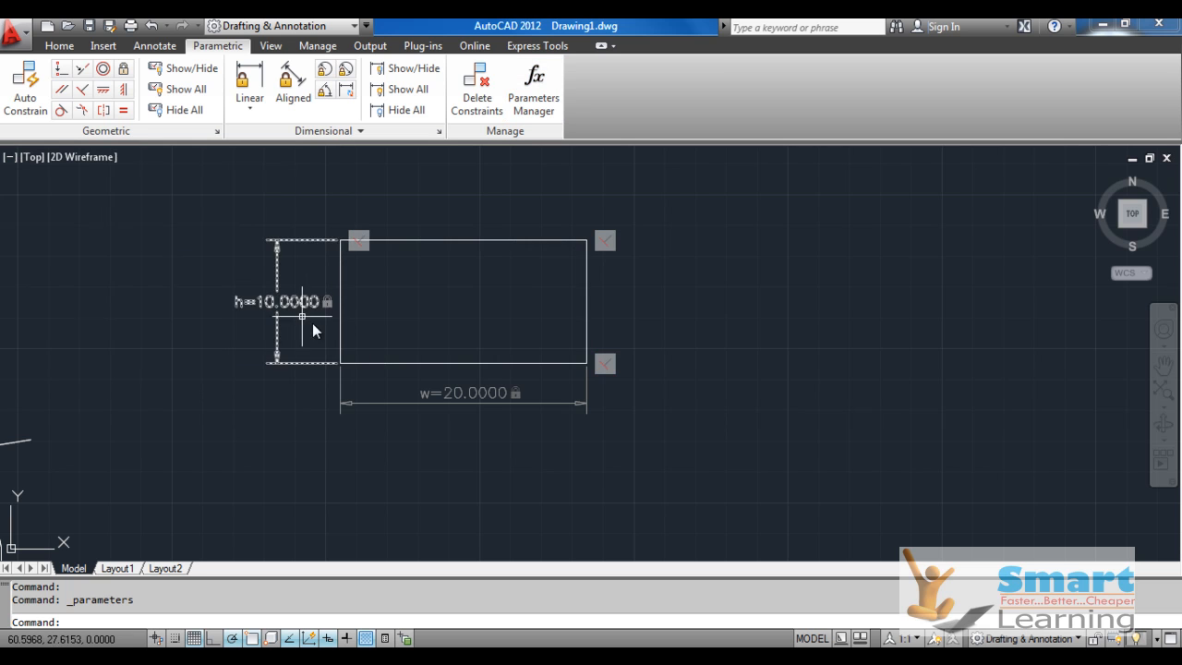
Step: Set the rectangle's height constraint h to the expression w/2+3
double_click(273, 302)
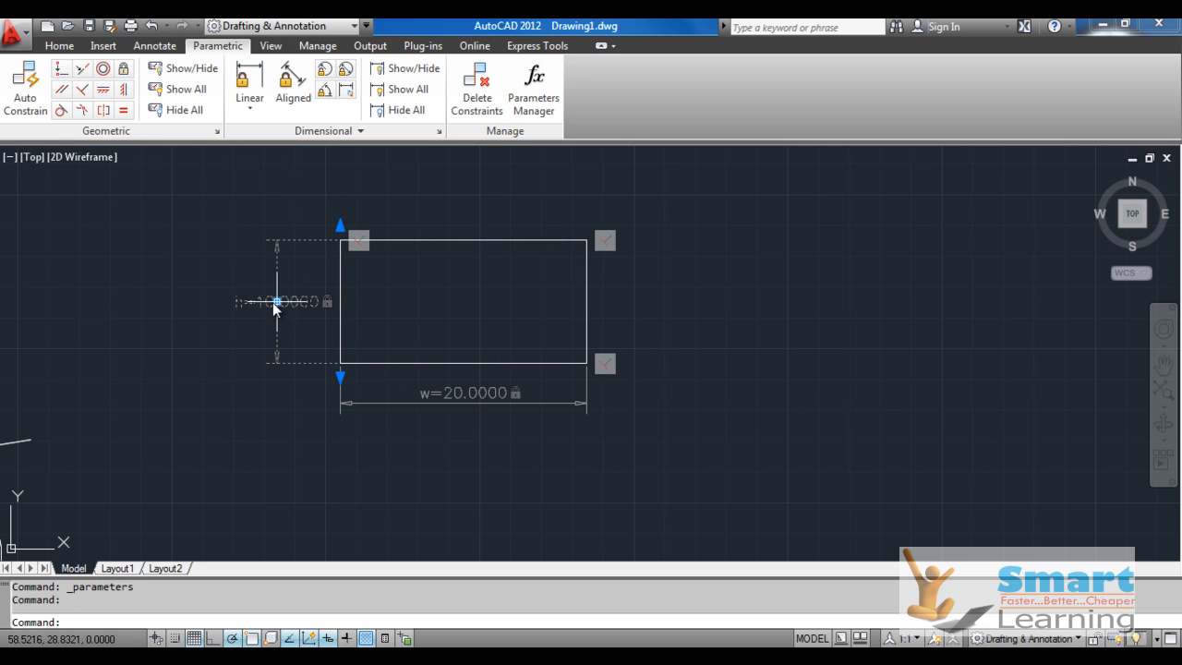
left_click(261, 302)
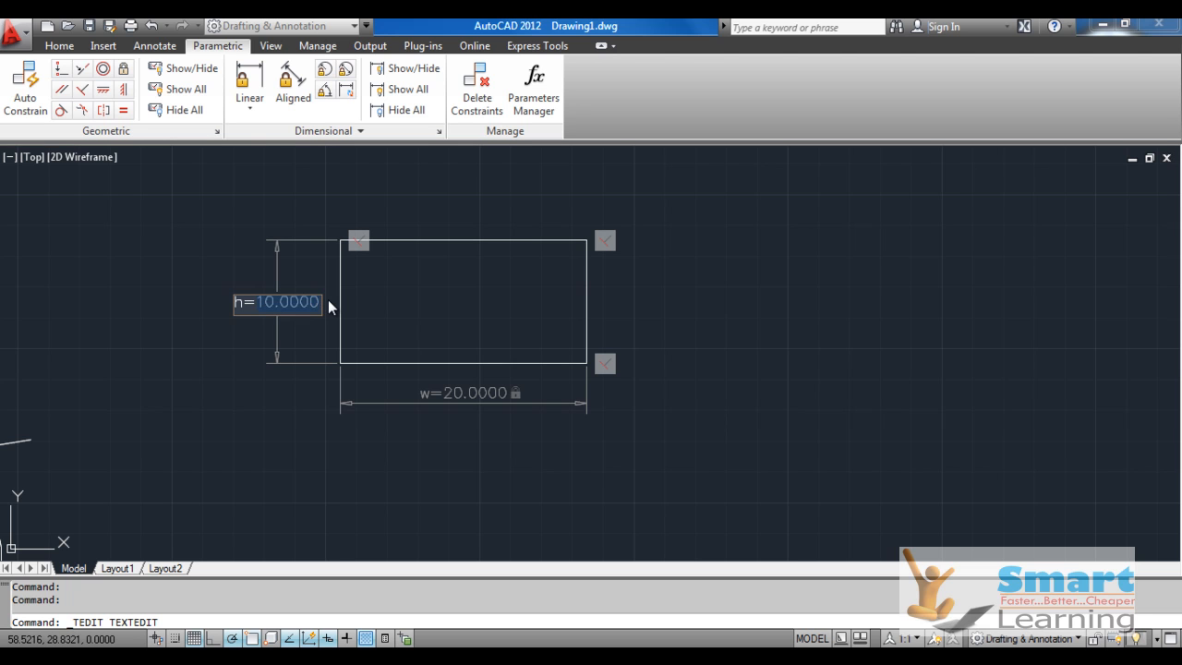
type("w/2")
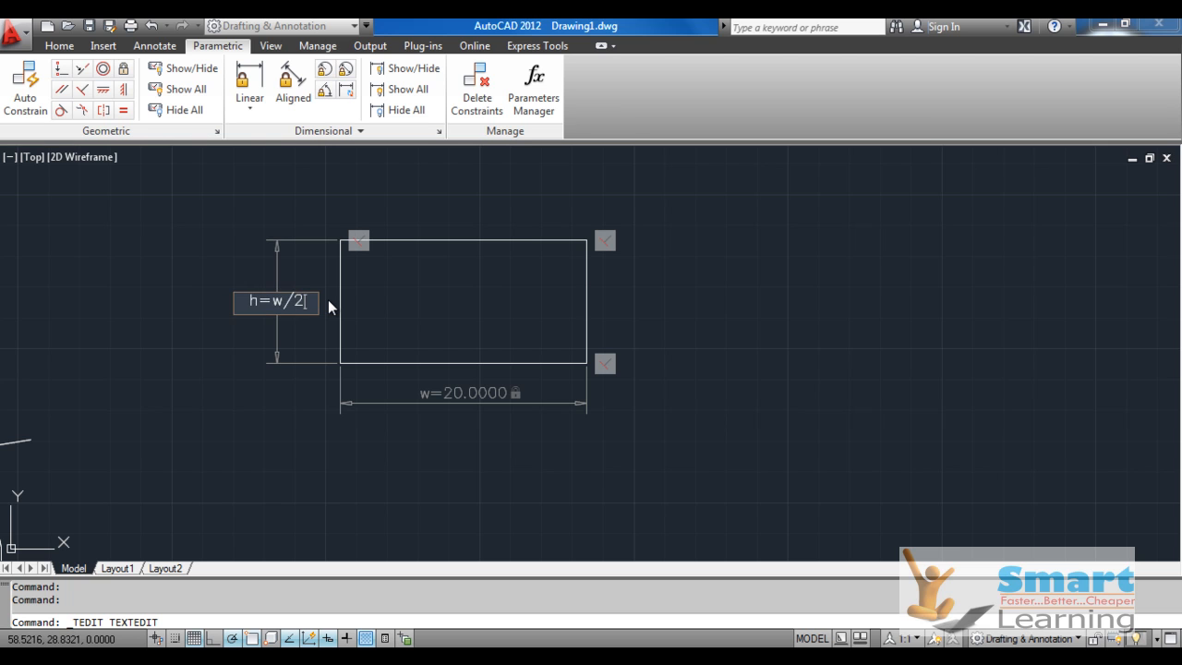
type("+3")
key("Return")
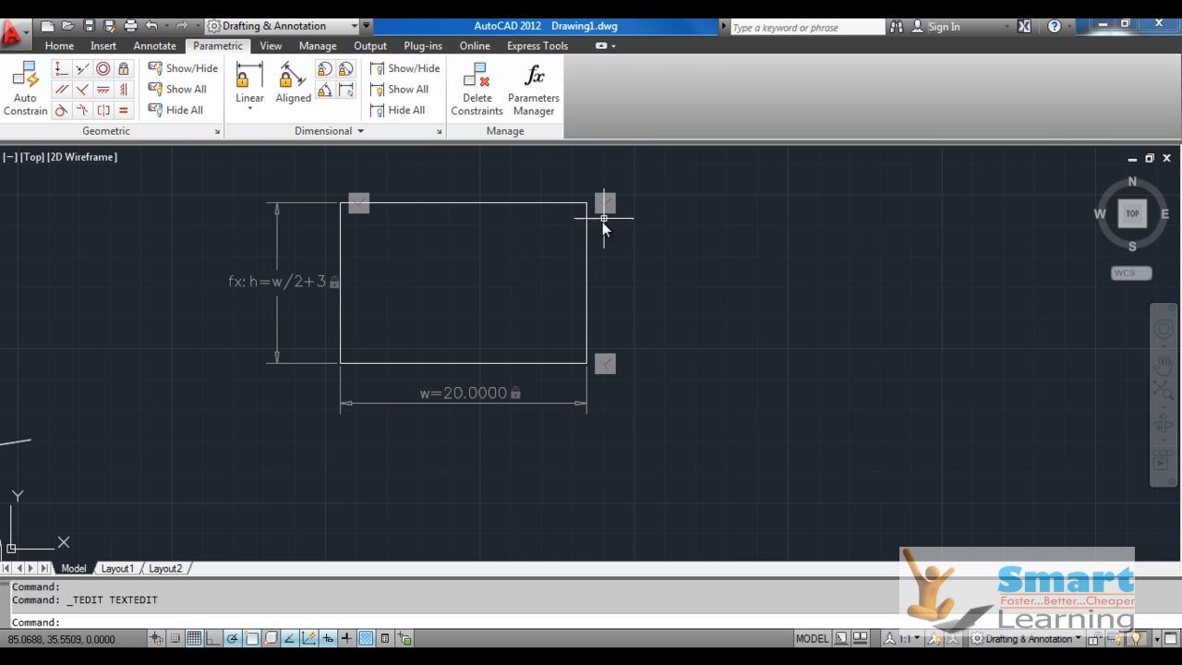
Step: Check the expression and value of parameter h in the Parameters Manager, and close it
middle_click_drag(464, 283, 582, 339)
scroll(354, 344, "up", 3)
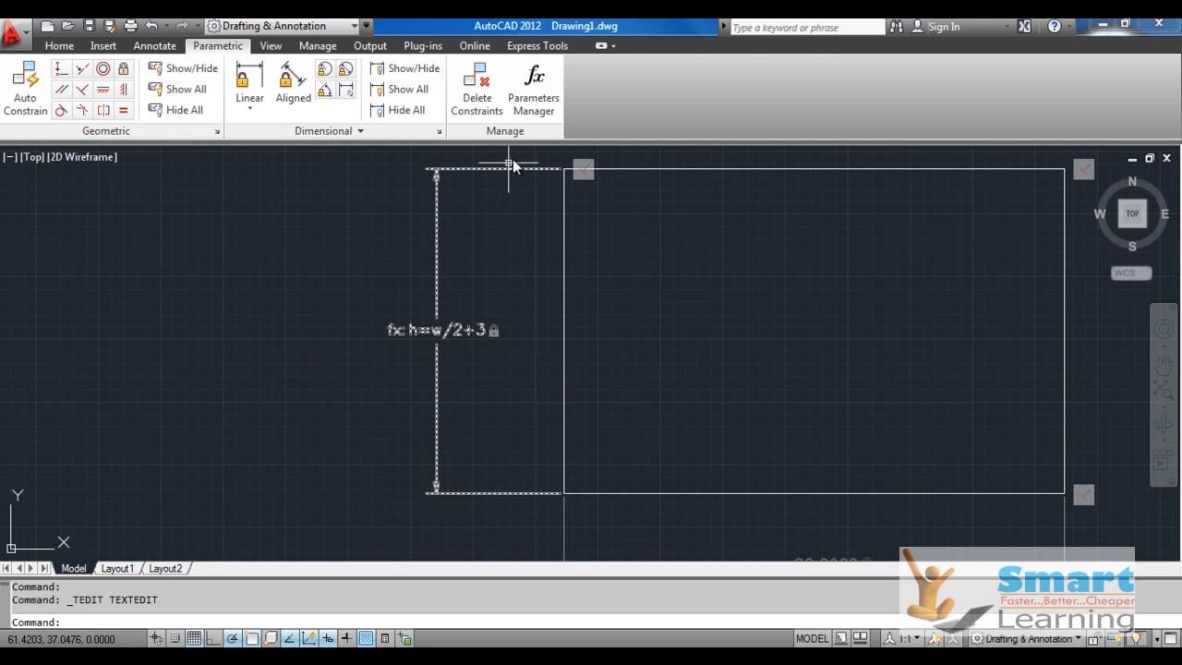
left_click(552, 103)
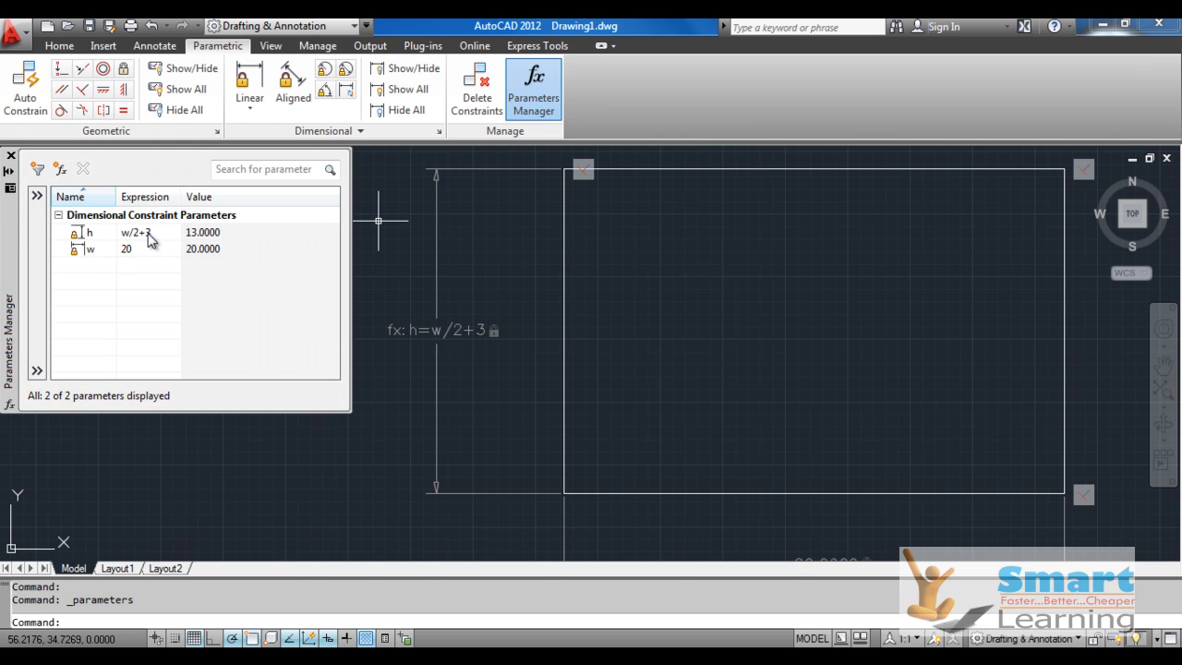
left_click(12, 157)
scroll(340, 301, "down", 1)
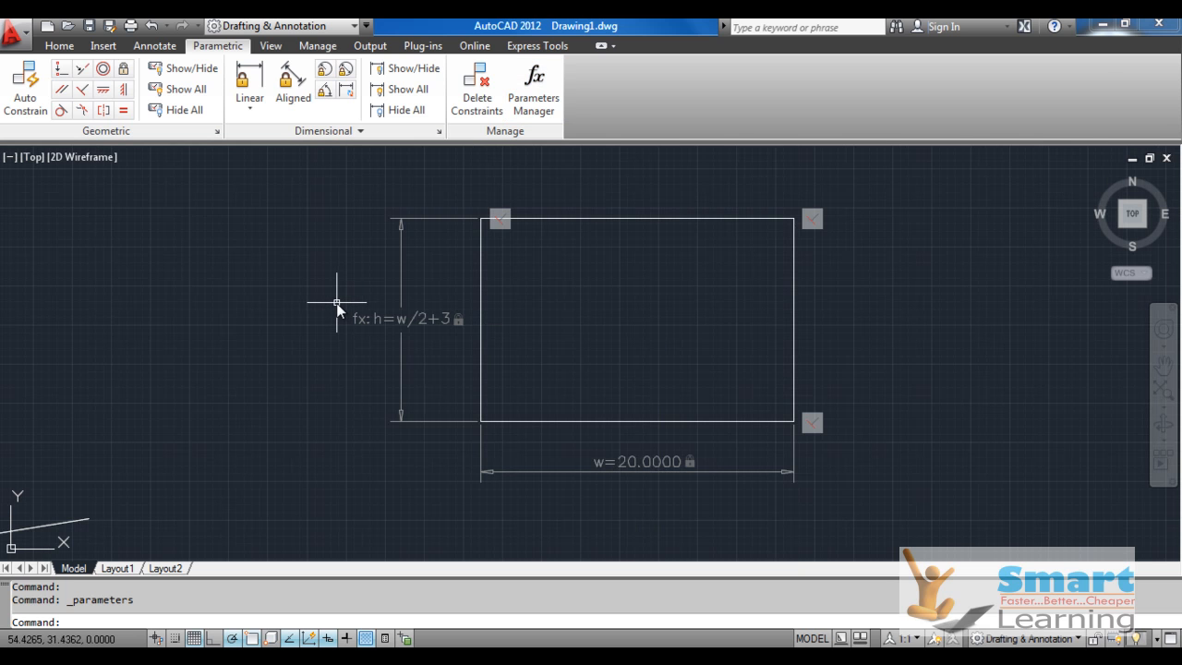